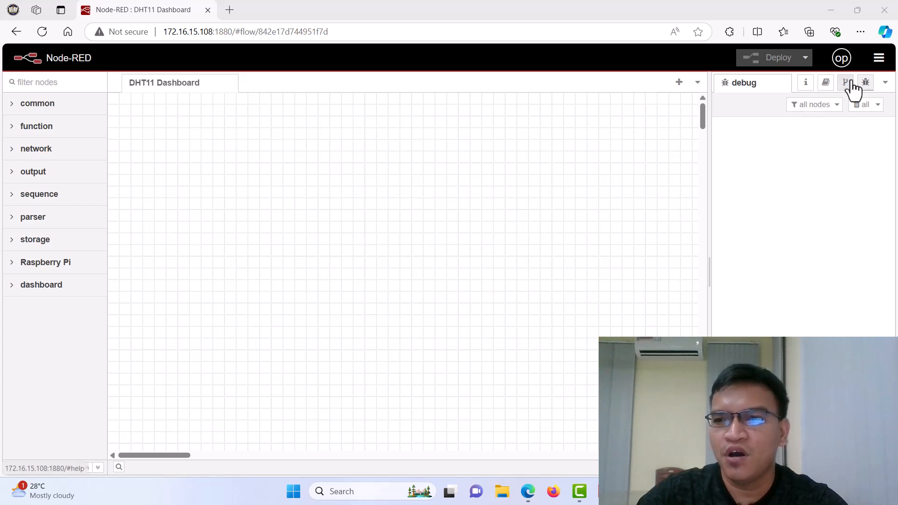
Step: Search the installable palette modules for "dashboard" to check the node-red-dashboard entry, and close the settings
left_click(879, 65)
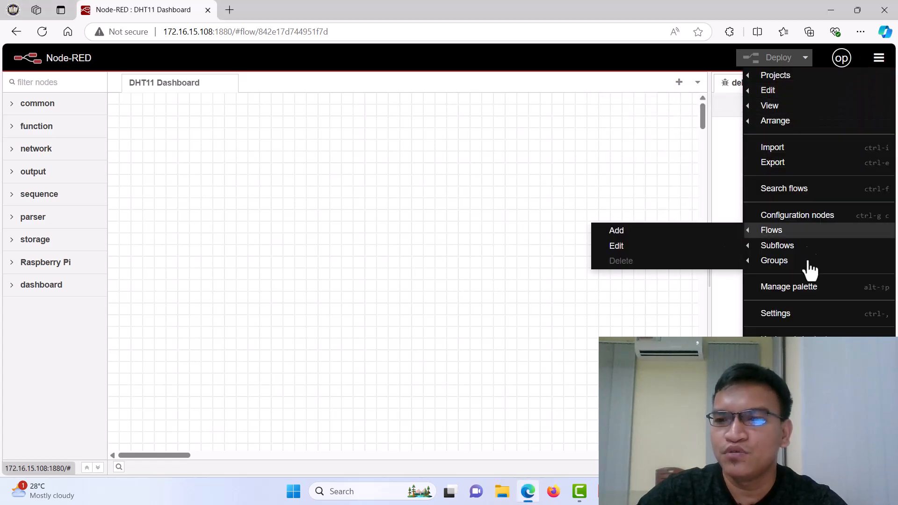
left_click(808, 294)
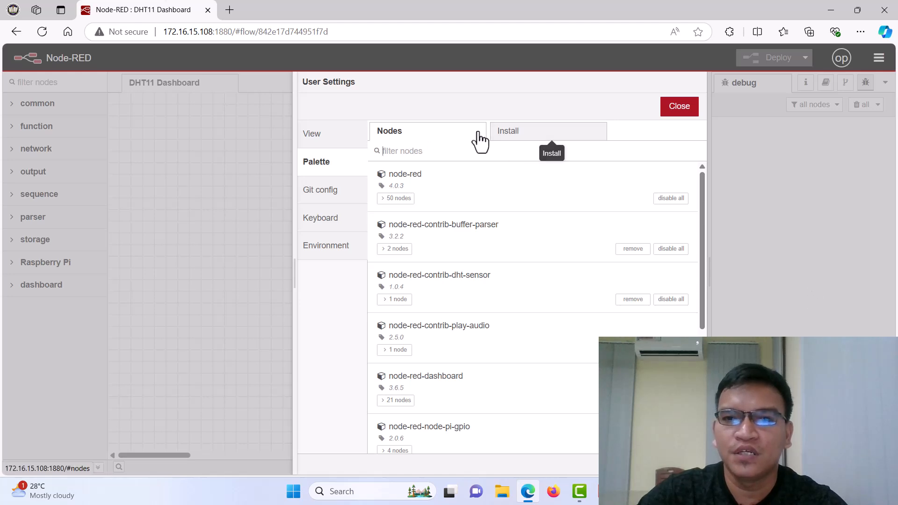
left_click(544, 143)
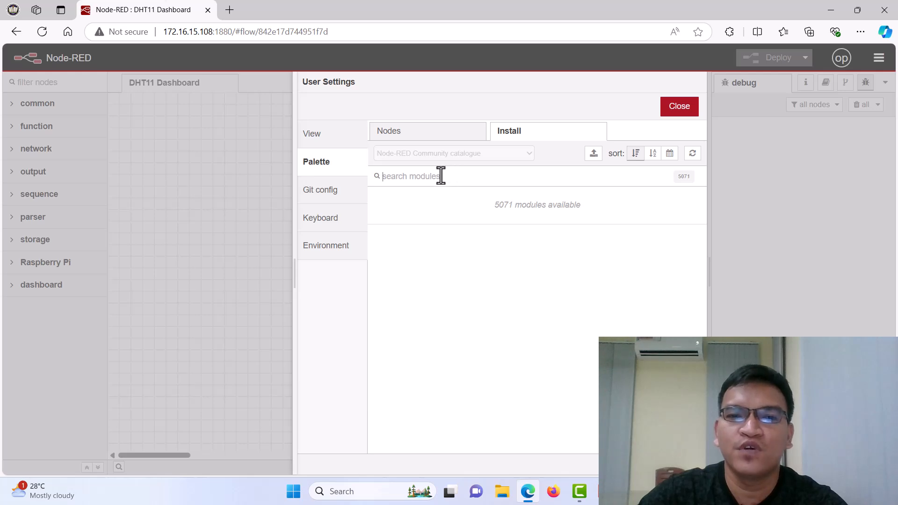
type("dashboard")
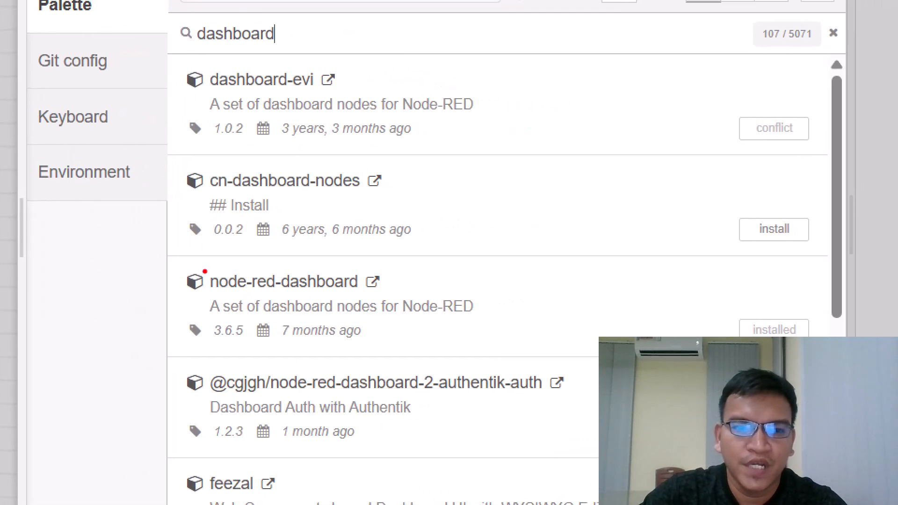
mouse_move(174, 257)
left_mouse_down()
mouse_move(192, 375)
mouse_move(580, 345)
mouse_move(837, 340)
mouse_move(835, 250)
mouse_move(753, 258)
mouse_move(236, 250)
mouse_move(178, 259)
left_mouse_up()
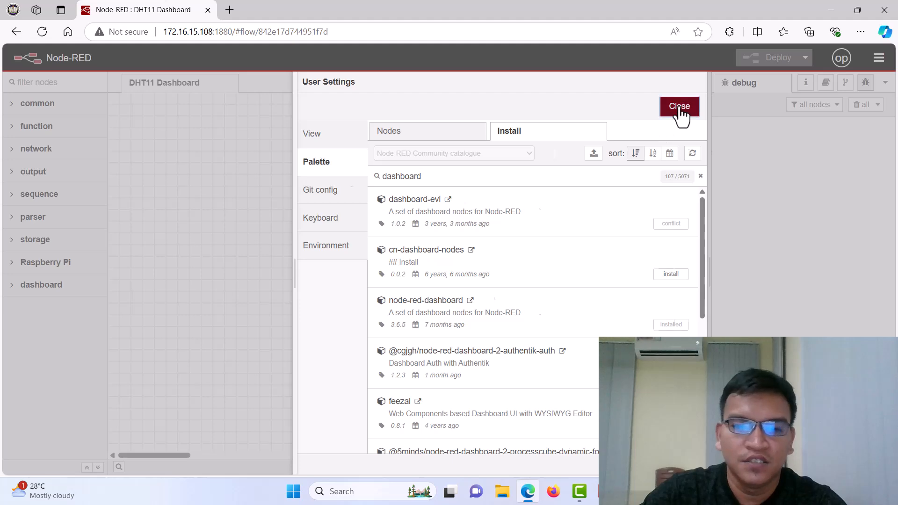
left_click(680, 106)
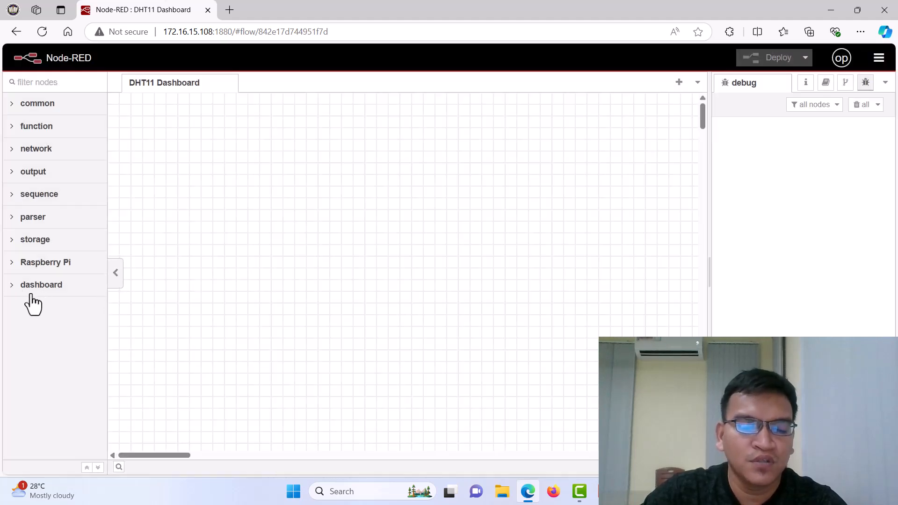
Step: Examine the nodes available in the palette's dashboard category, and collapse the category again
left_click(13, 287)
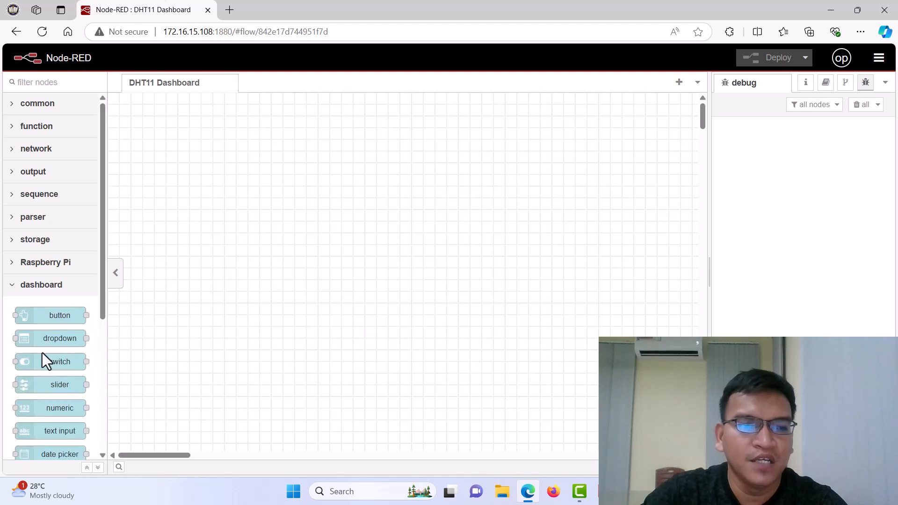
scroll(42, 353, "down", 5)
scroll(42, 353, "up", 4)
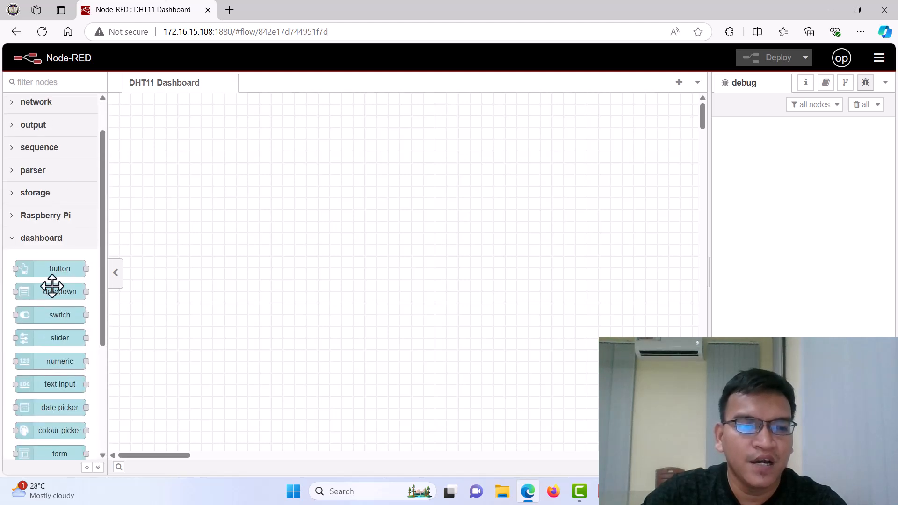
scroll(52, 304, "down", 4)
scroll(56, 344, "up", 3)
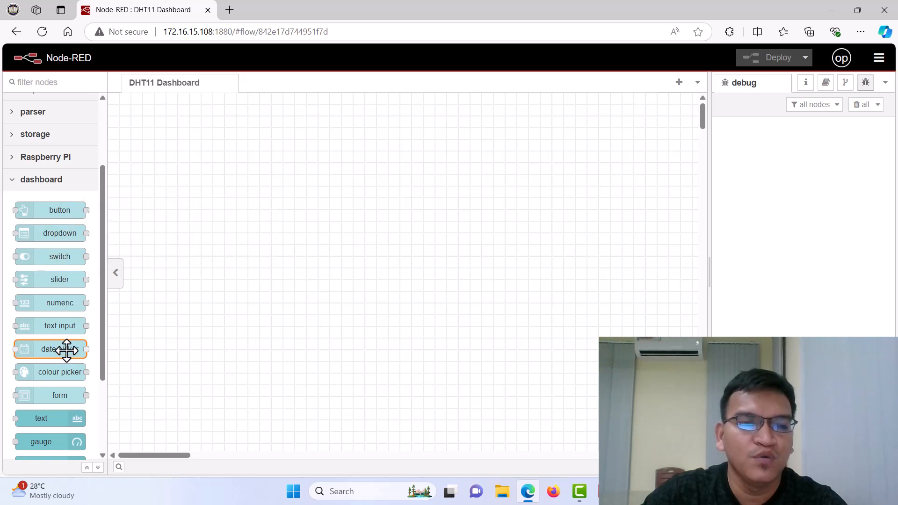
mouse_move(68, 307)
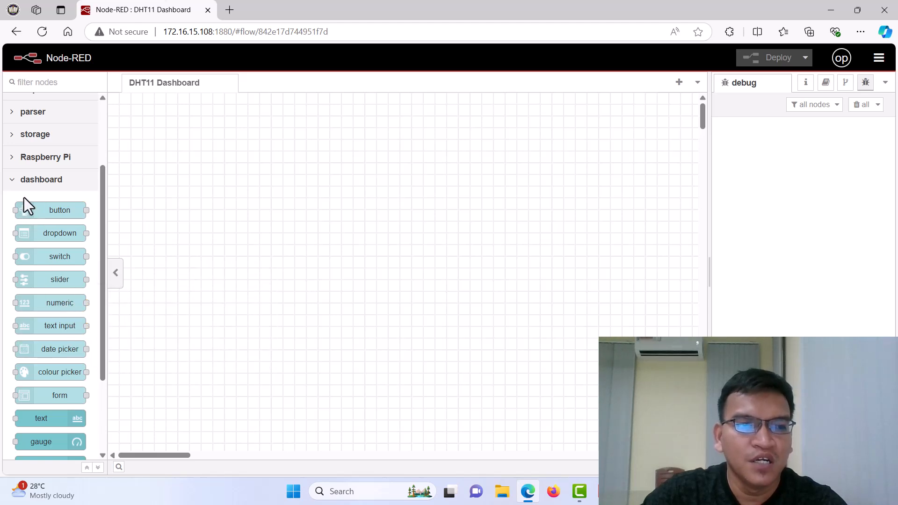
left_click(11, 182)
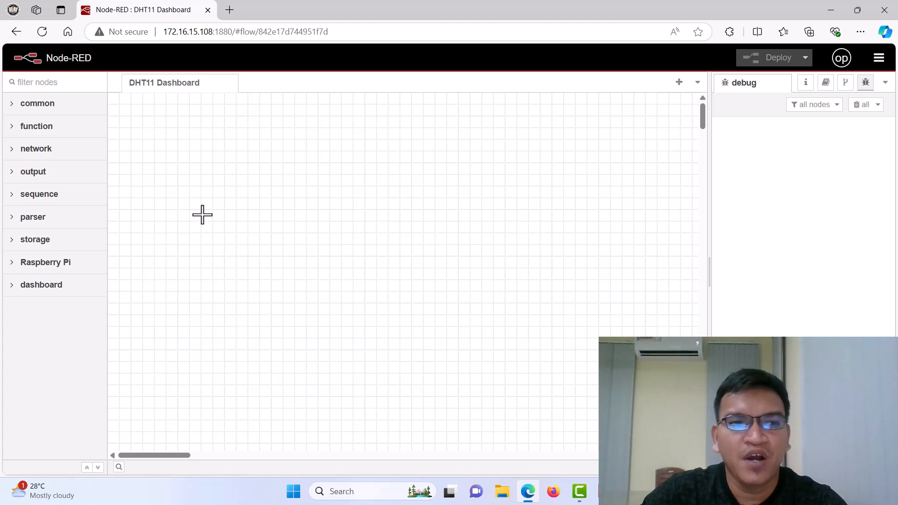
Step: Add an inject node to the DHT11 Dashboard flow and set it to repeat at an interval of every 5 seconds
left_click(12, 104)
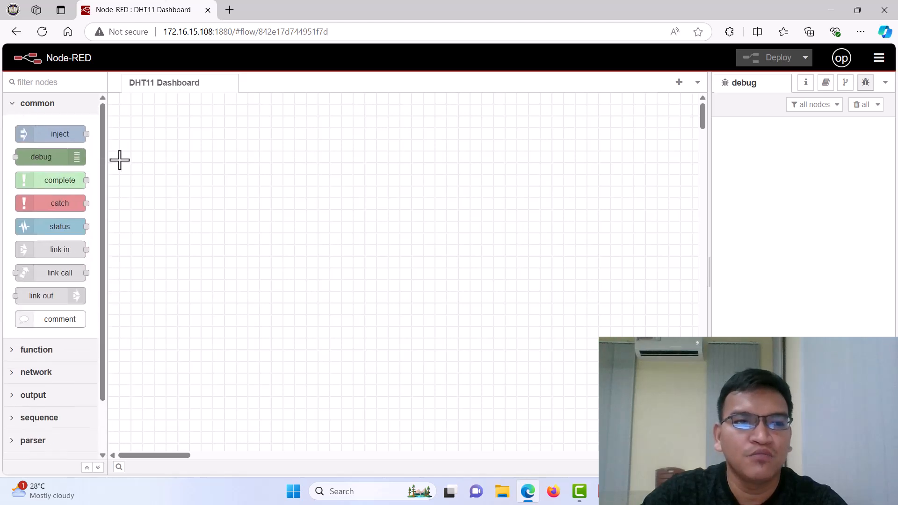
left_click_drag(44, 135, 181, 145)
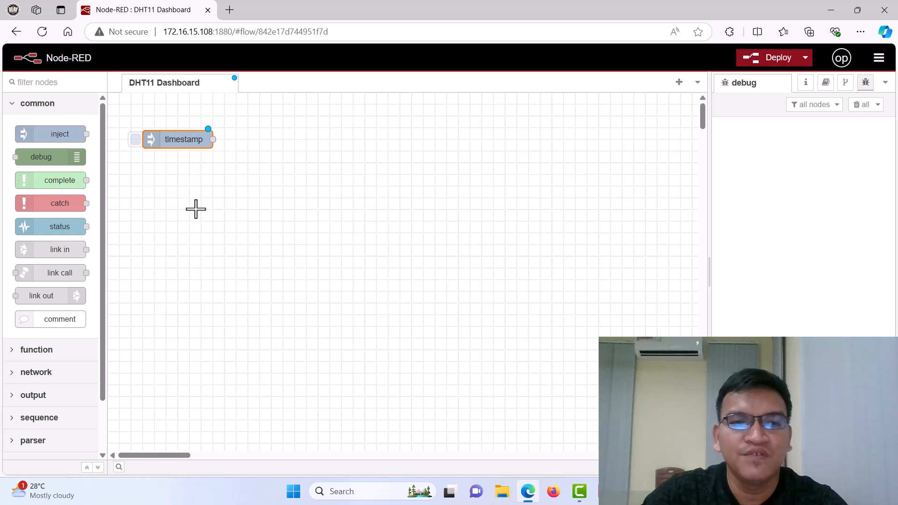
double_click(192, 145)
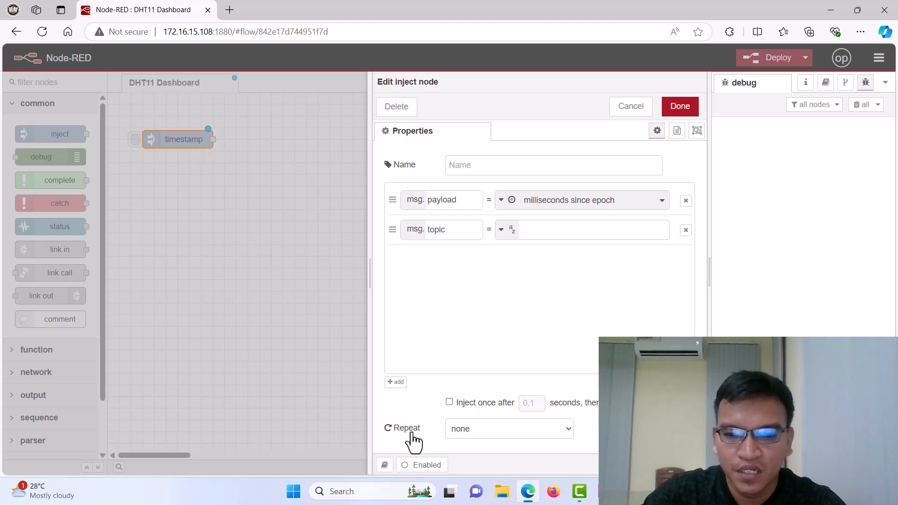
left_click(506, 440)
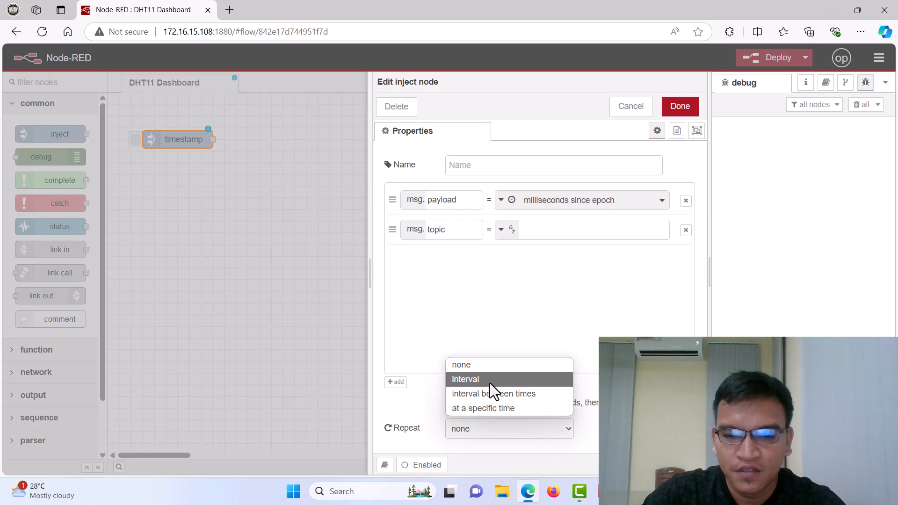
left_click(490, 383)
left_click(491, 430)
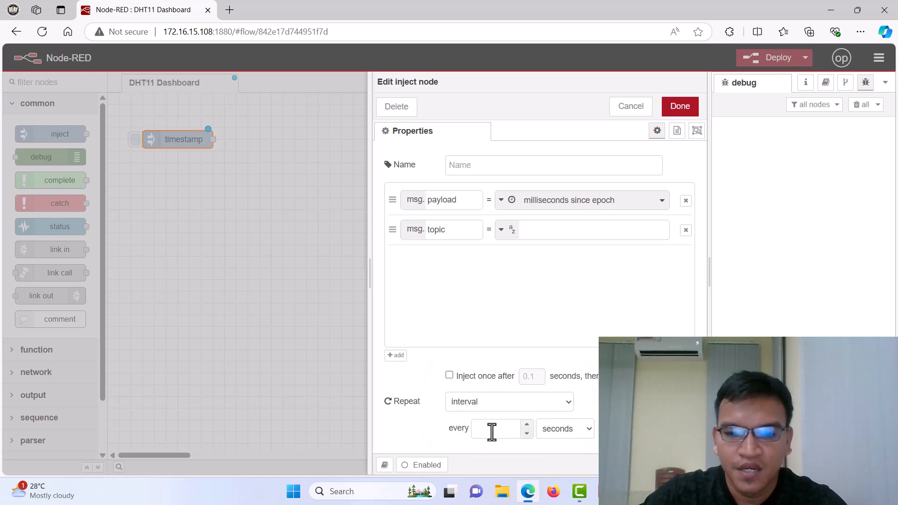
key("BackSpace")
type("5")
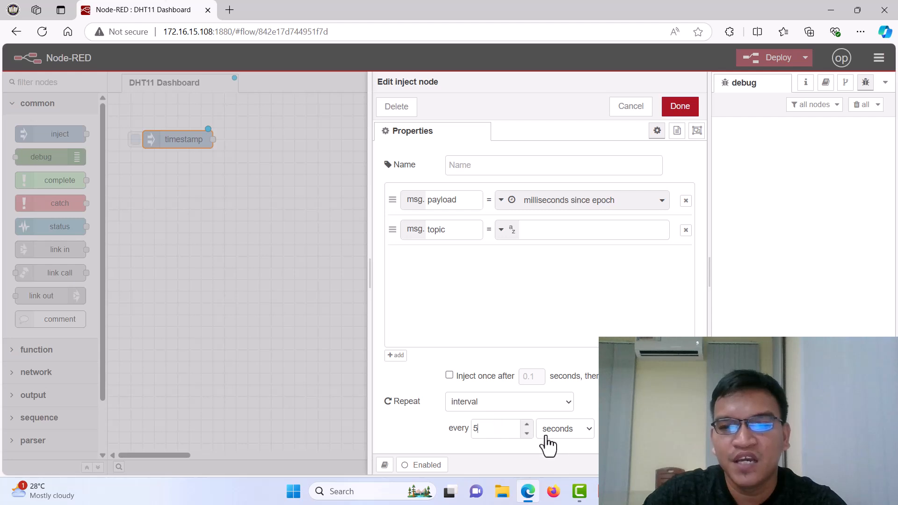
left_click(681, 107)
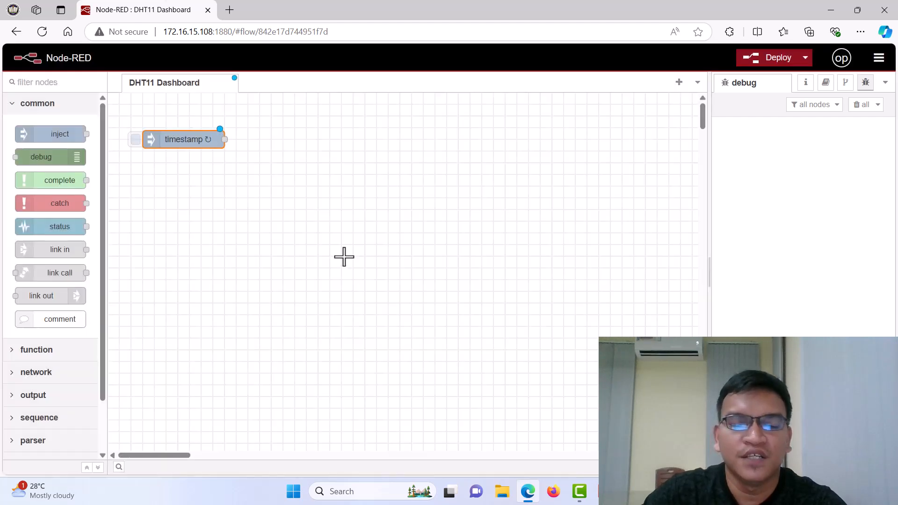
Step: Add an rpi-dht22 sensor node from the Raspberry Pi category beside the timestamp node
left_click(13, 103)
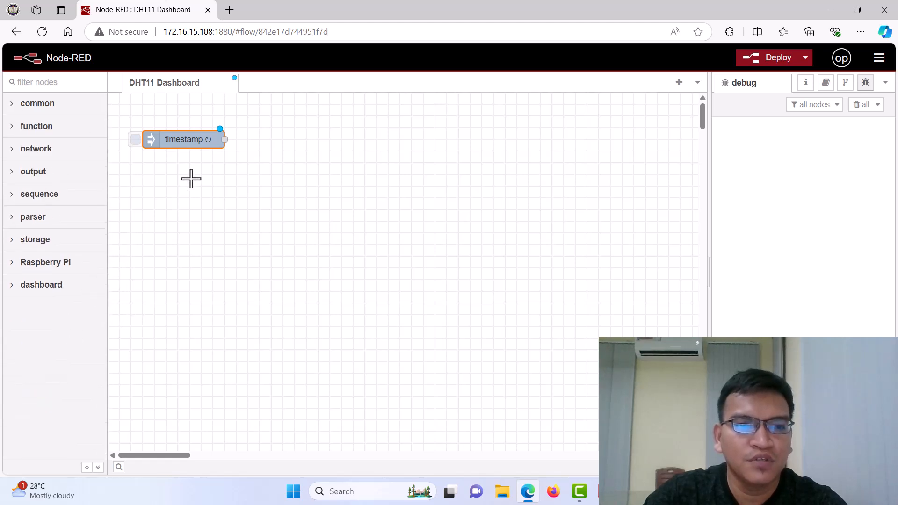
left_click(14, 264)
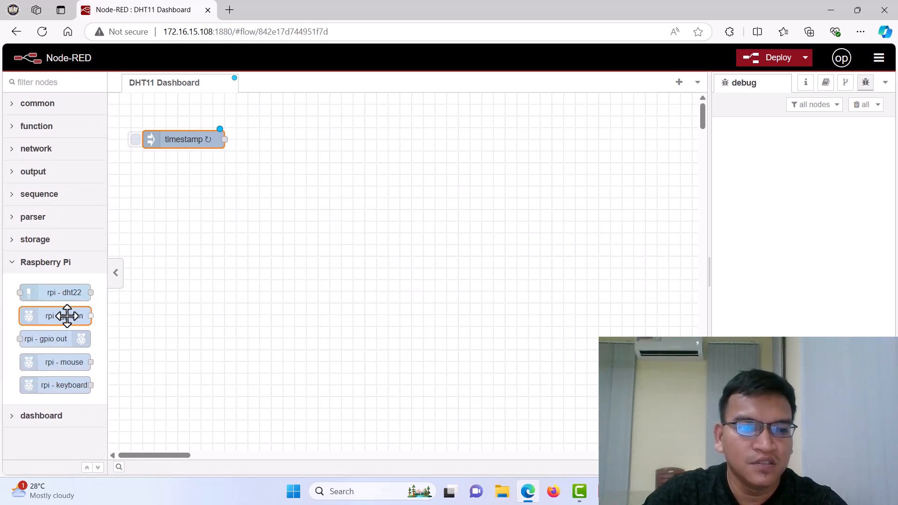
mouse_move(40, 295)
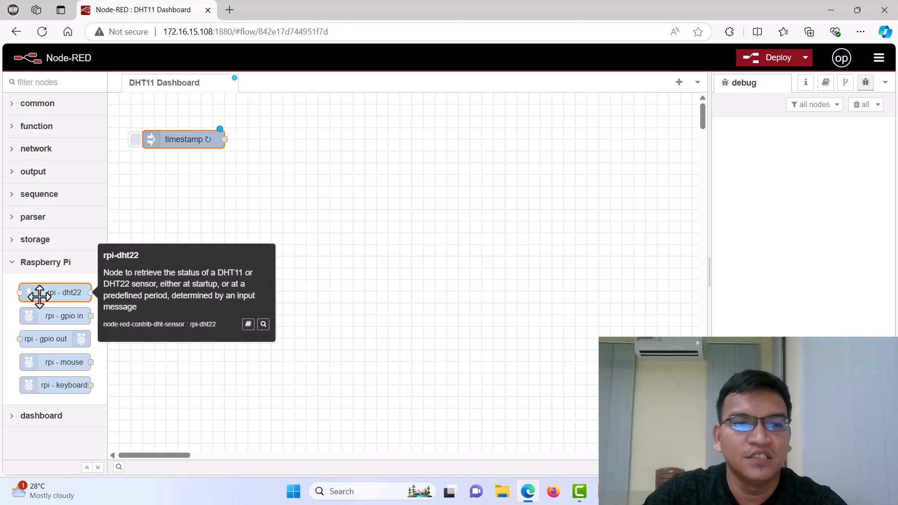
left_click_drag(40, 296, 295, 140)
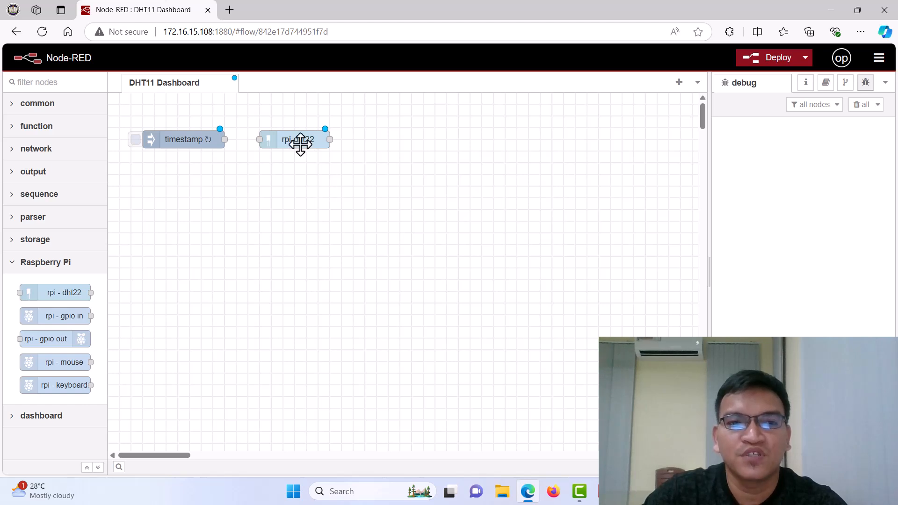
Step: Set the rpi-dht22 node's topic to rpi-dht11 and its sensor model to DHT11
double_click(300, 139)
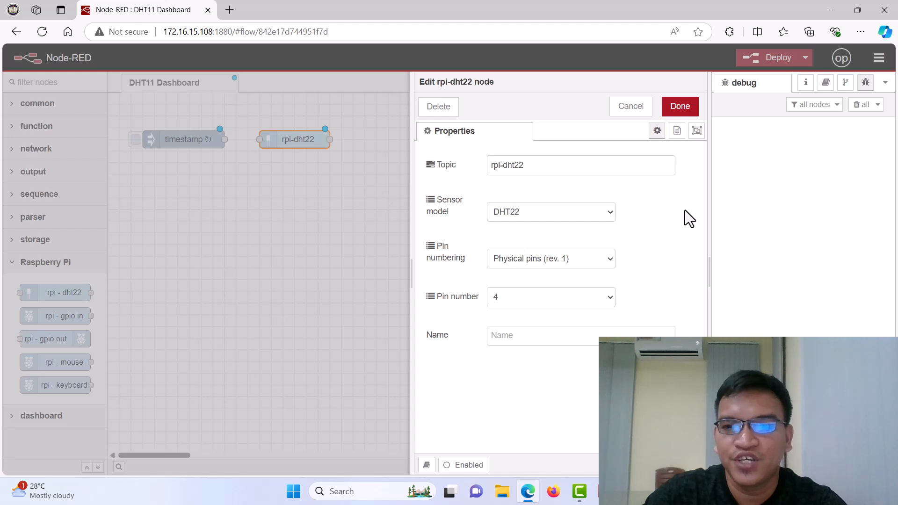
left_click(547, 166)
key("BackSpace")
key("BackSpace")
type("11")
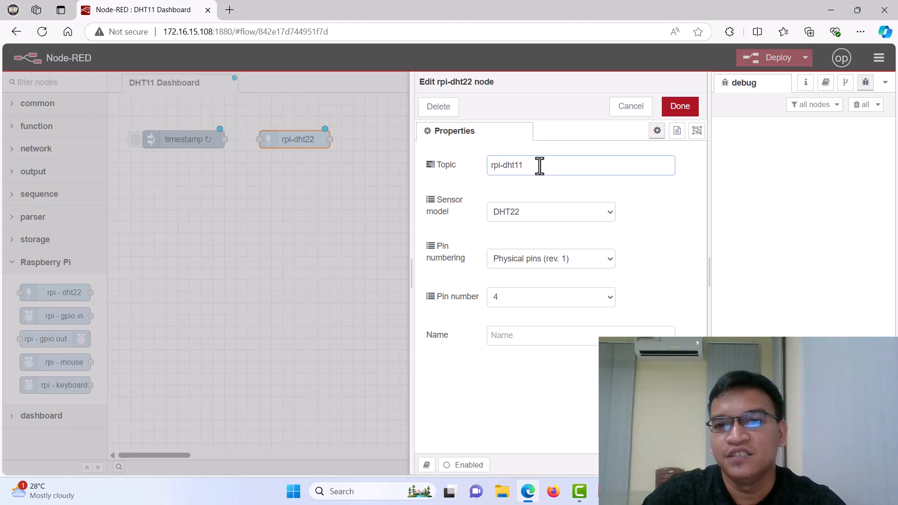
left_click(569, 182)
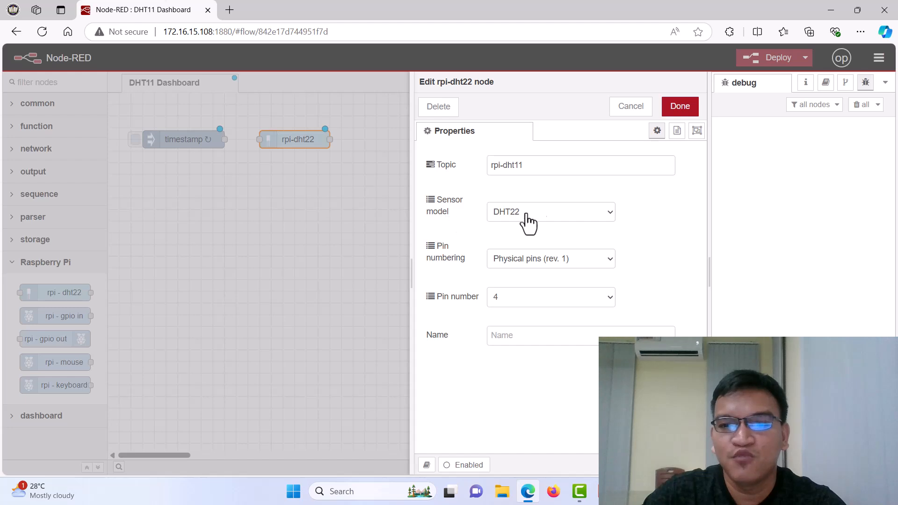
left_click(607, 218)
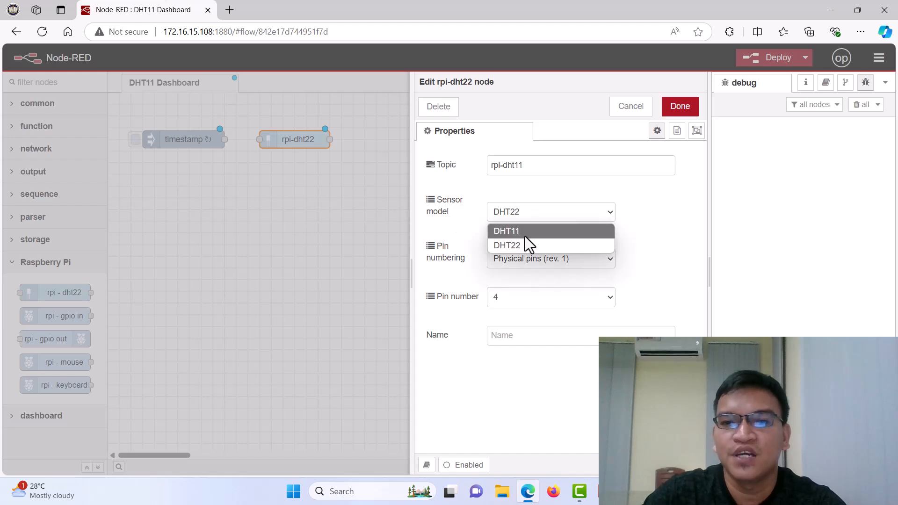
left_click(525, 236)
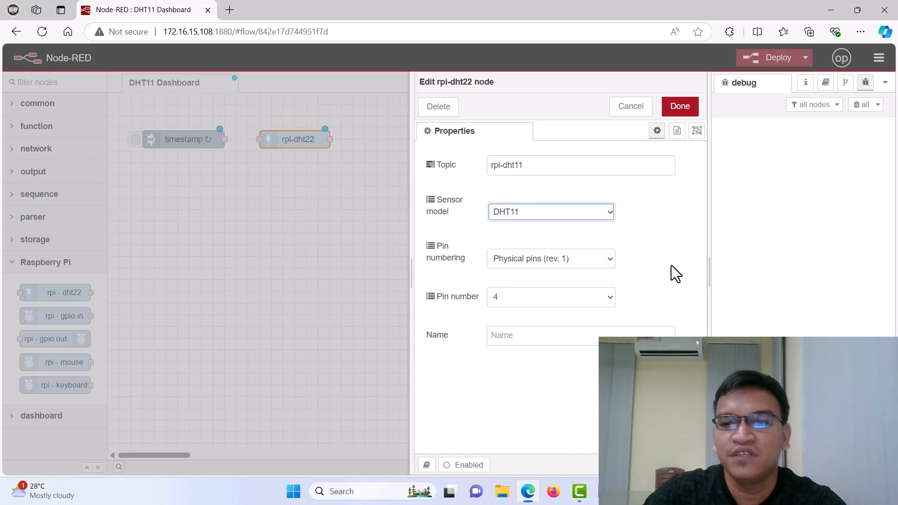
Step: Set the sensor node's pin numbering to BCM GPIO and name the node dht11
left_click(548, 260)
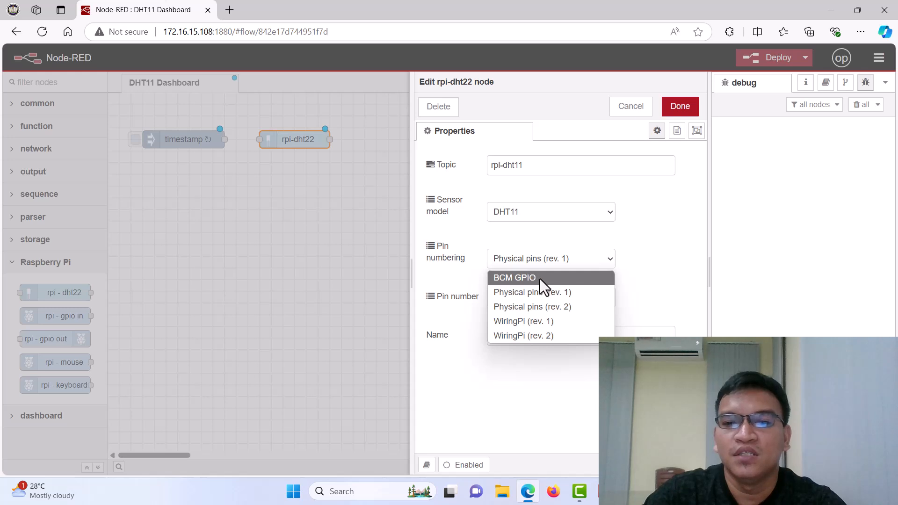
left_click(538, 278)
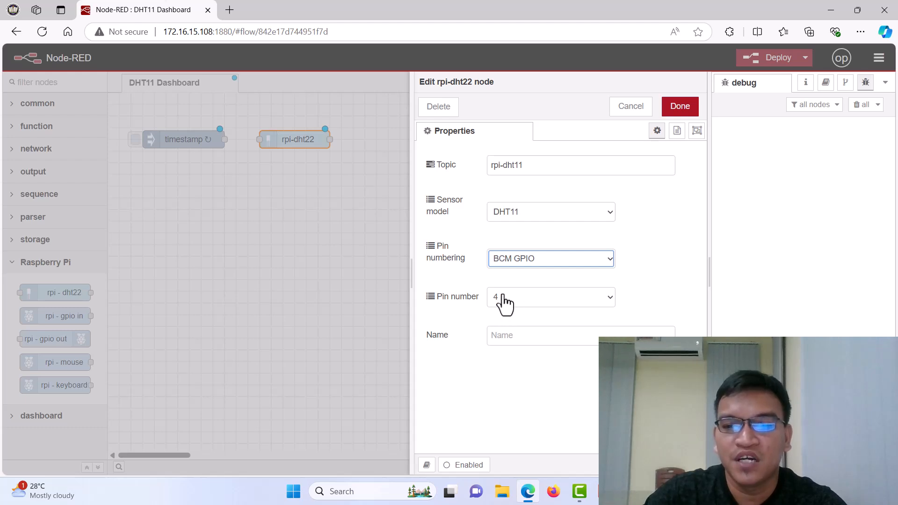
left_click(506, 337)
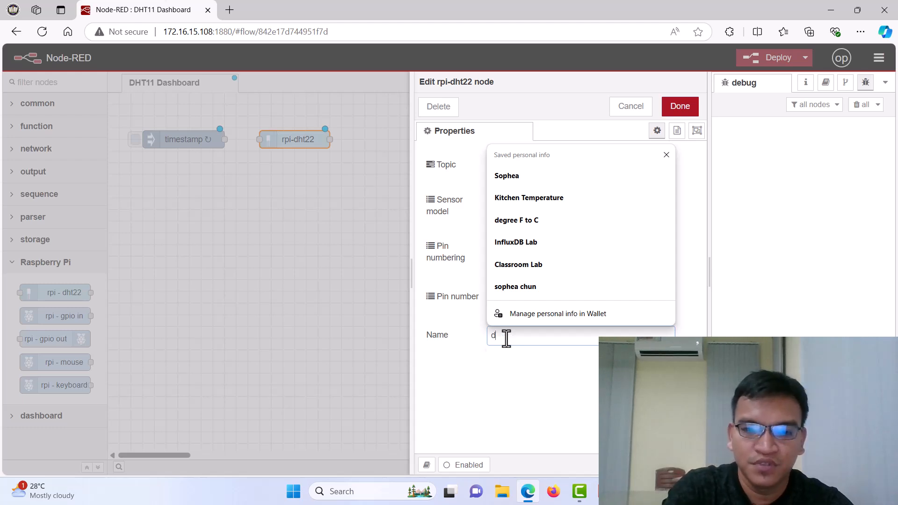
type("dht11")
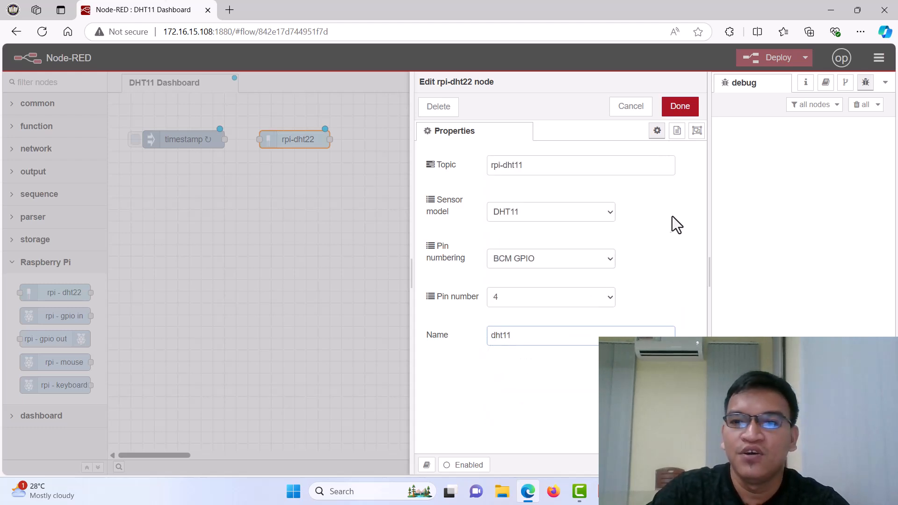
left_click(683, 107)
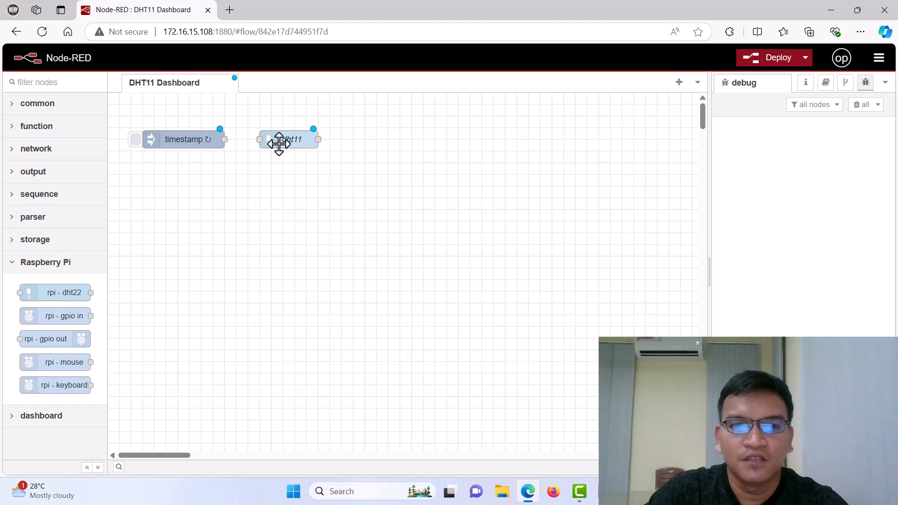
Step: Add a gauge node and a chart node from the dashboard category to the flow, placing the chart below the gauge
left_click(13, 264)
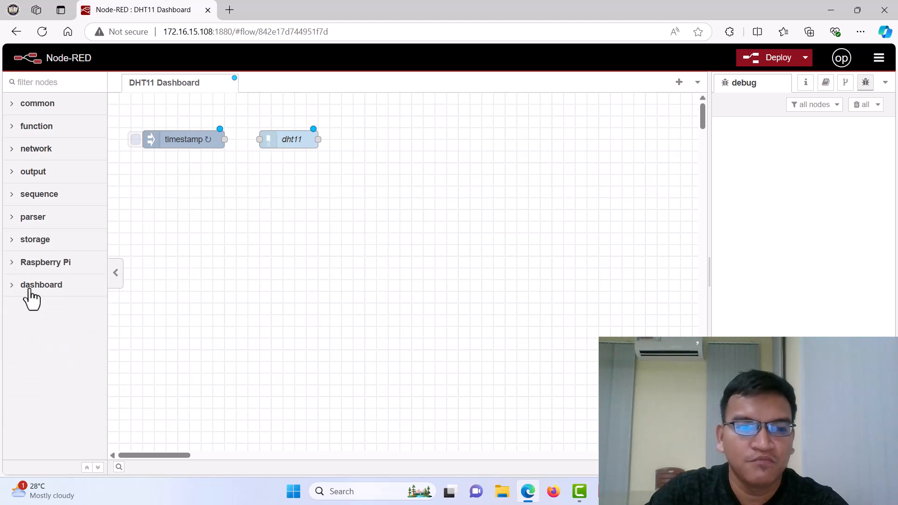
left_click(19, 293)
scroll(40, 305, "down", 3)
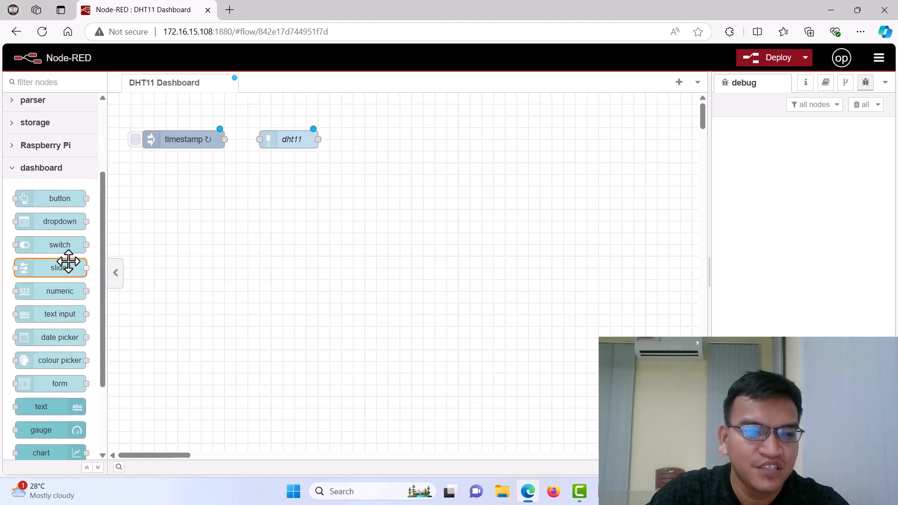
scroll(64, 353, "down", 3)
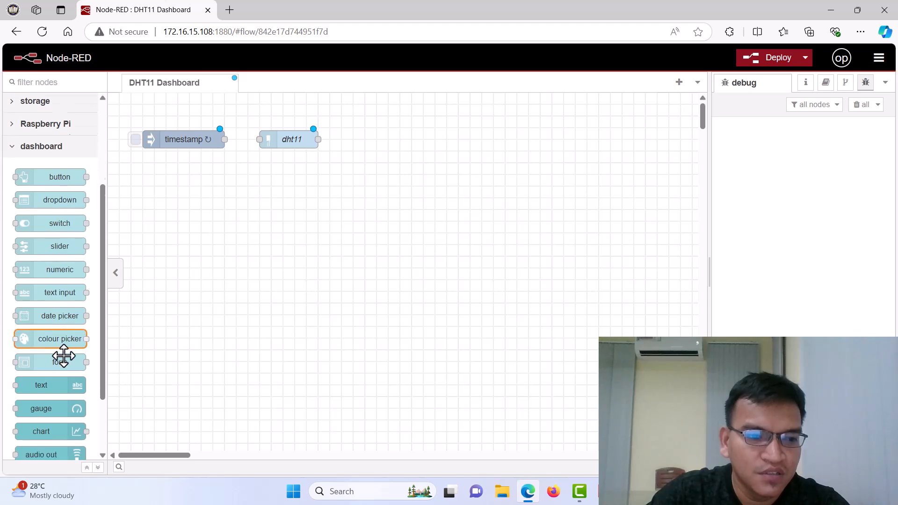
left_click_drag(59, 319, 416, 123)
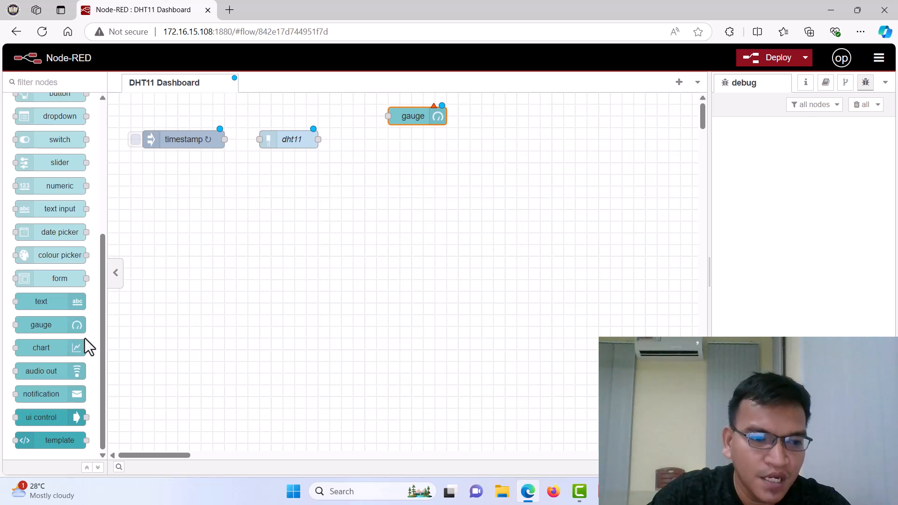
left_click_drag(44, 353, 423, 174)
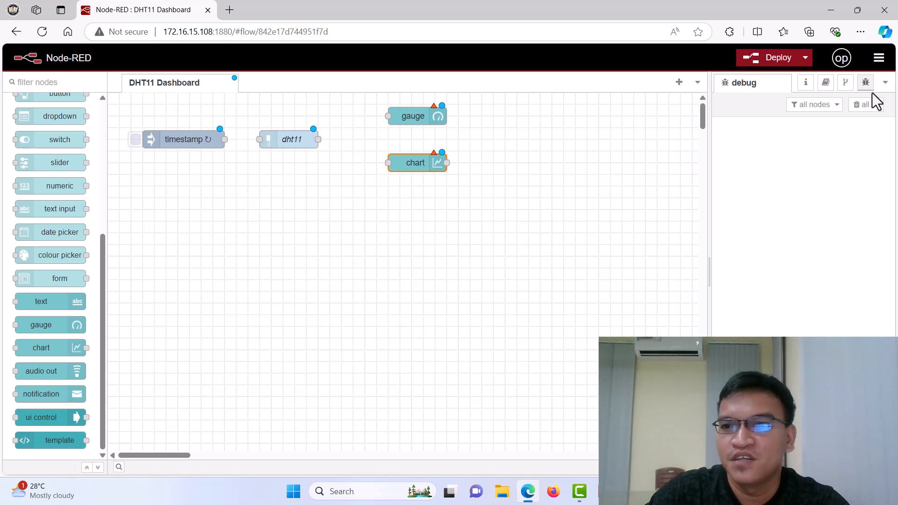
Step: Show the dashboard layout with its tabs and links beside the flow
left_click(885, 83)
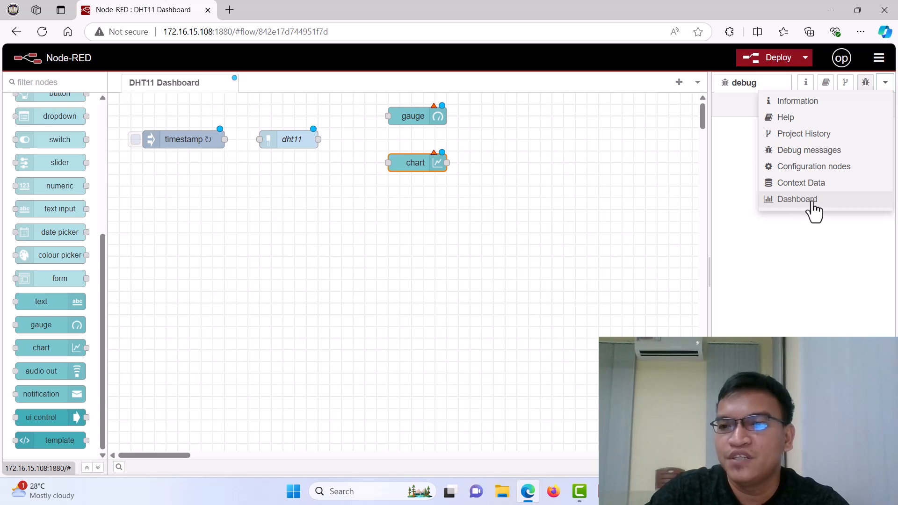
left_click(879, 59)
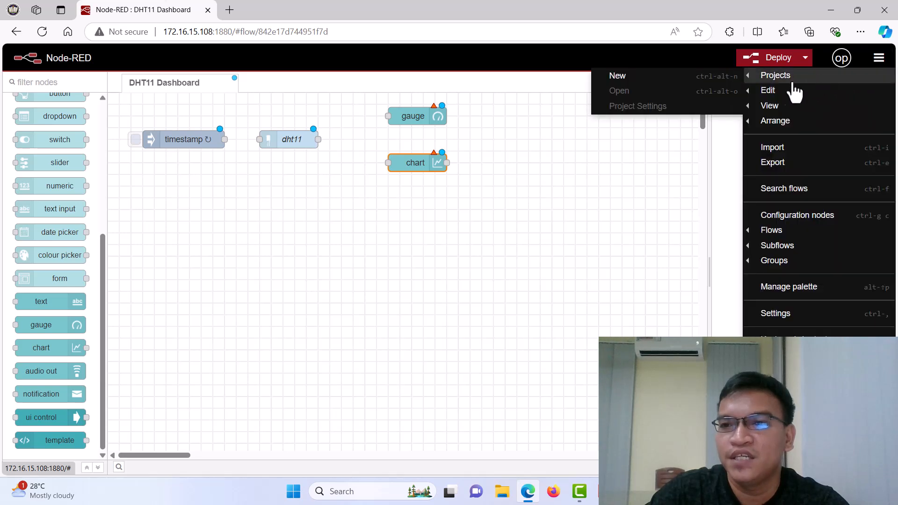
mouse_move(772, 107)
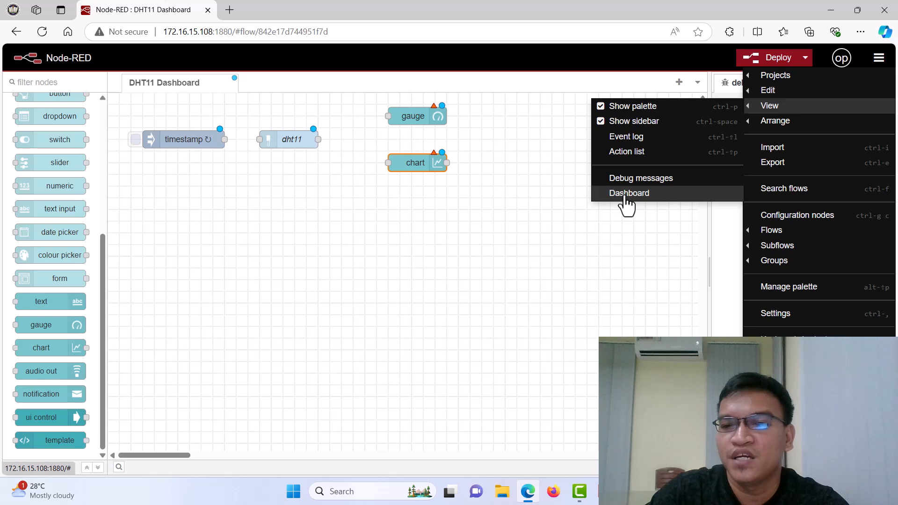
left_click(661, 237)
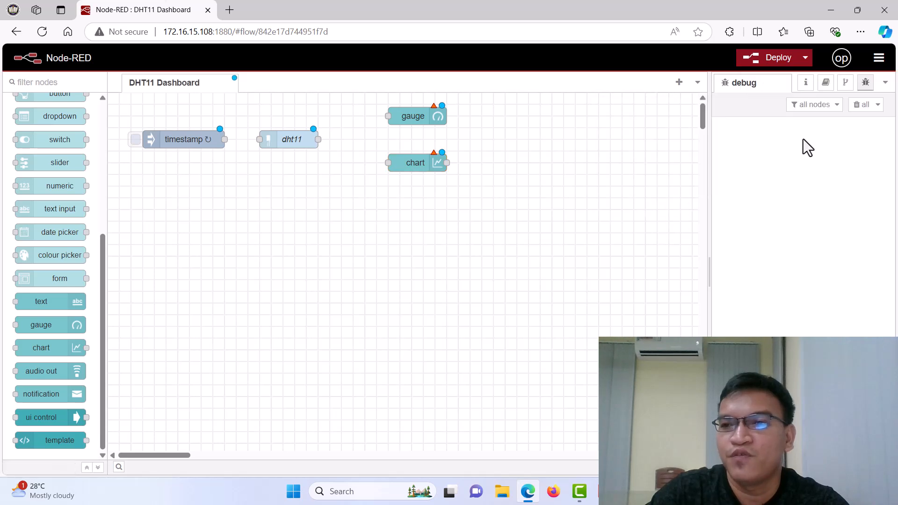
left_click(885, 83)
left_click(800, 200)
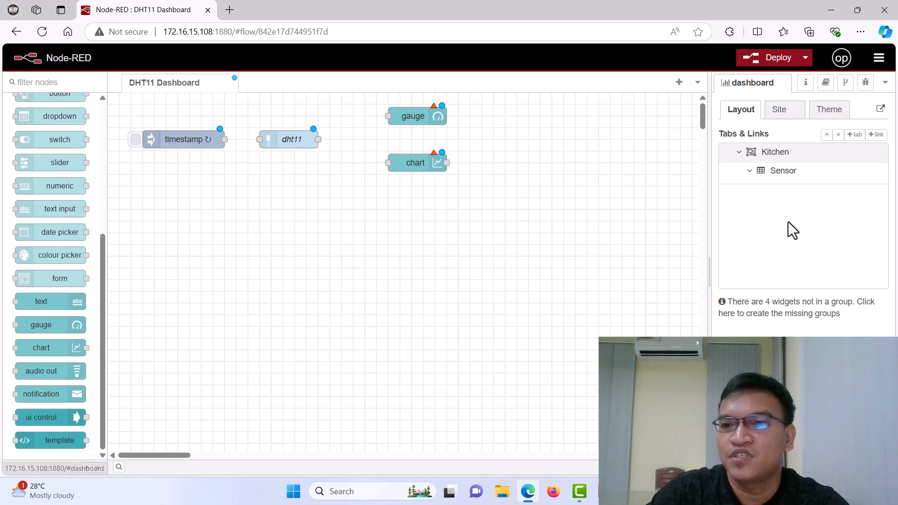
Step: Delete the existing Sensor group and the Kitchen tab from the dashboard layout
mouse_move(817, 159)
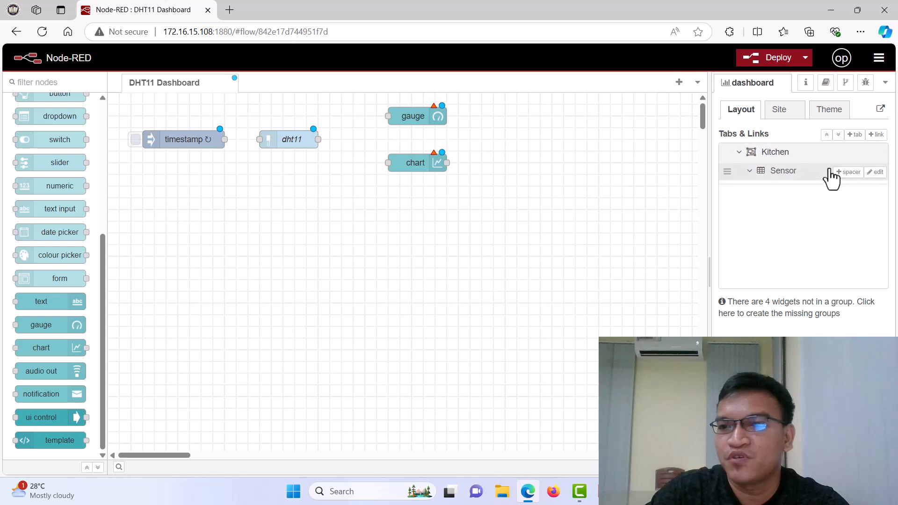
left_click(875, 172)
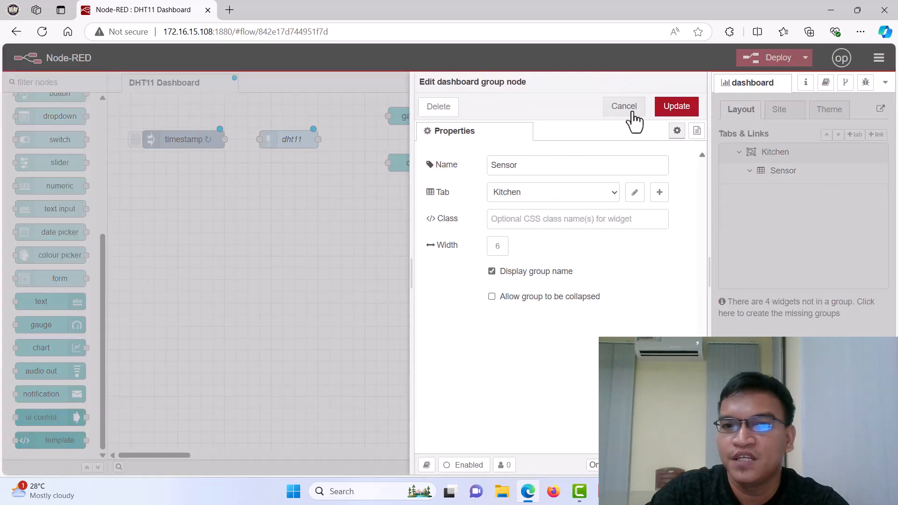
left_click(455, 110)
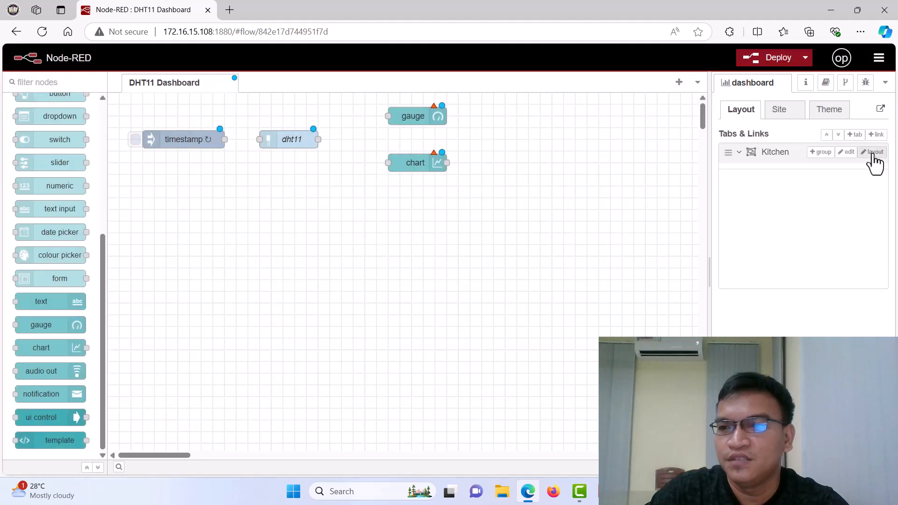
left_click(848, 153)
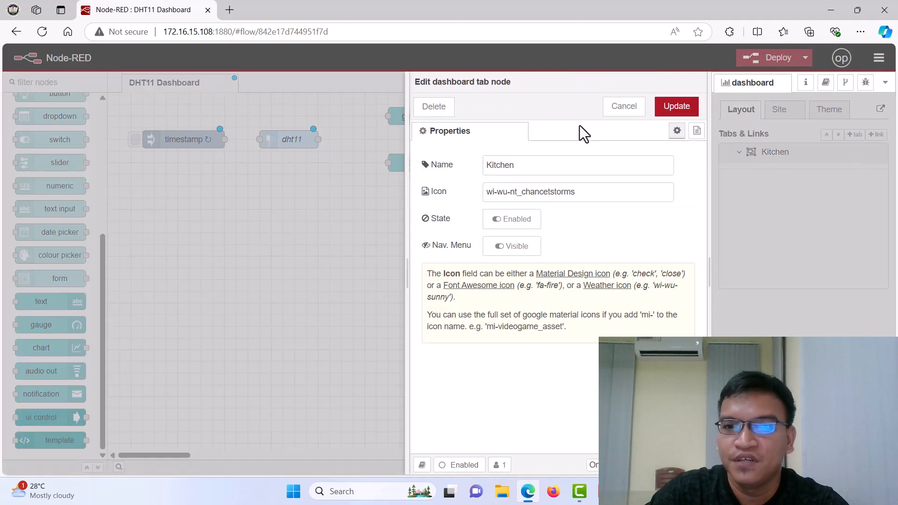
left_click(436, 110)
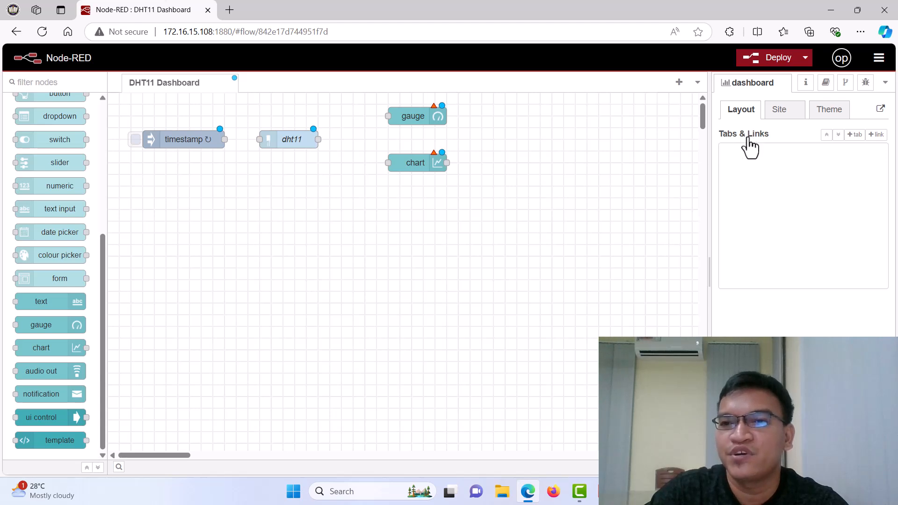
Step: Add a new tab to the dashboard layout and set its name to Kitchen
left_click(855, 135)
mouse_move(839, 158)
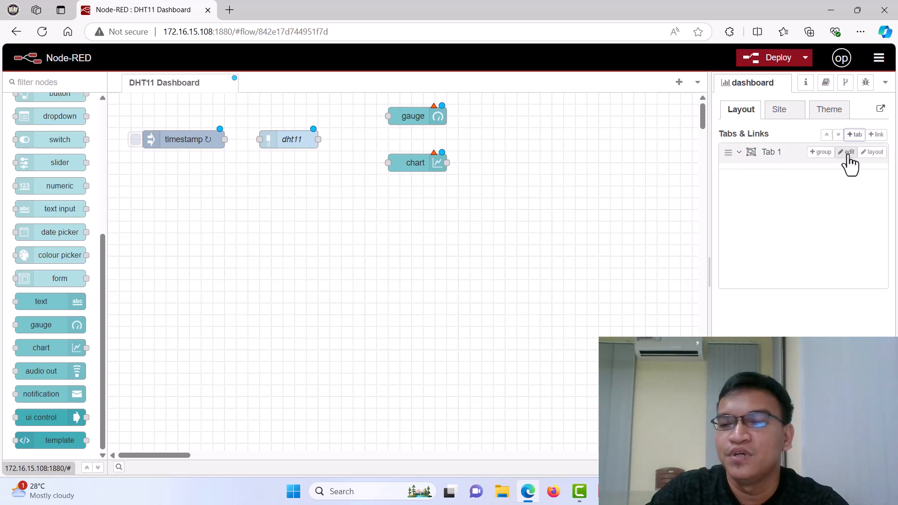
left_click(847, 153)
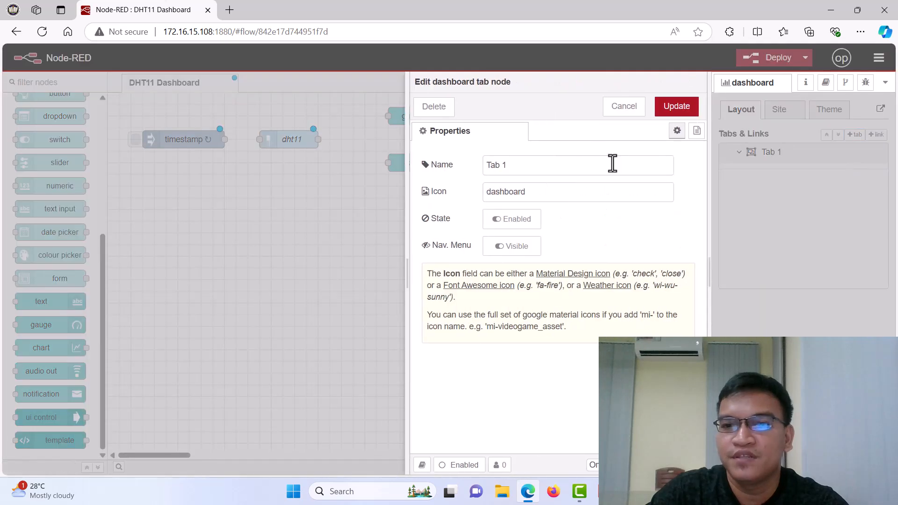
left_click(518, 169)
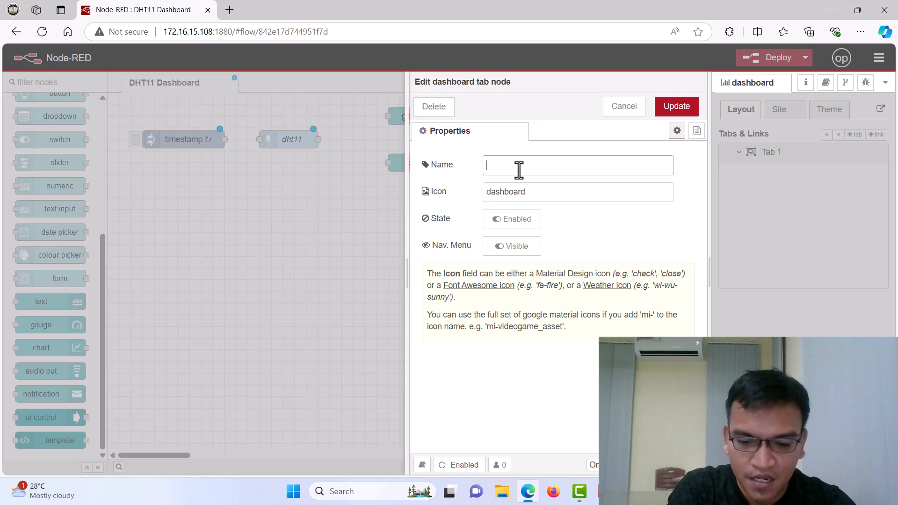
type("Kitche")
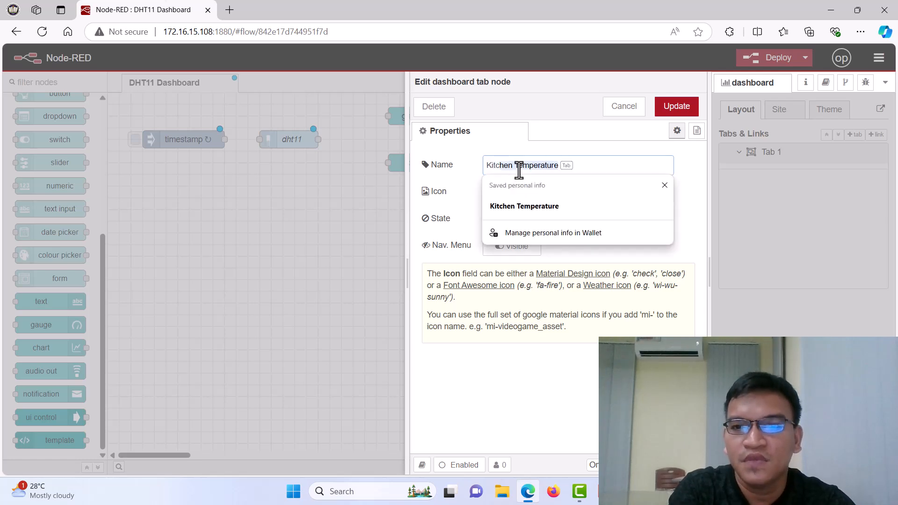
type("n")
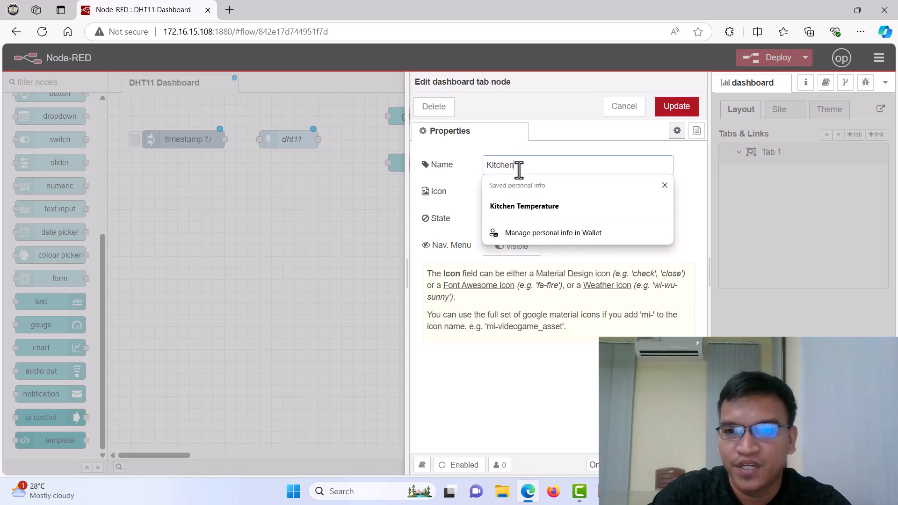
left_click(688, 182)
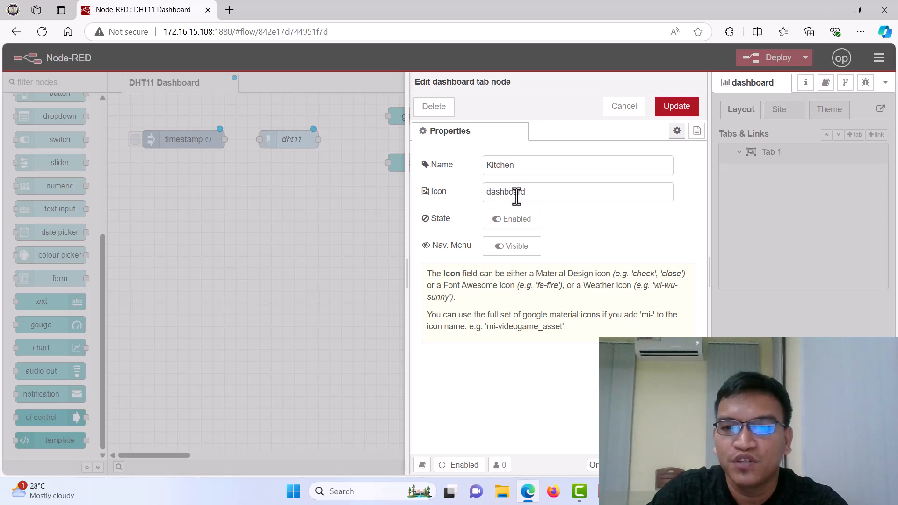
Step: Look through the Material Design icon list for icon names usable for the dashboard tab, and return to the tab's properties
left_click(560, 275)
scroll(288, 227, "down", 8)
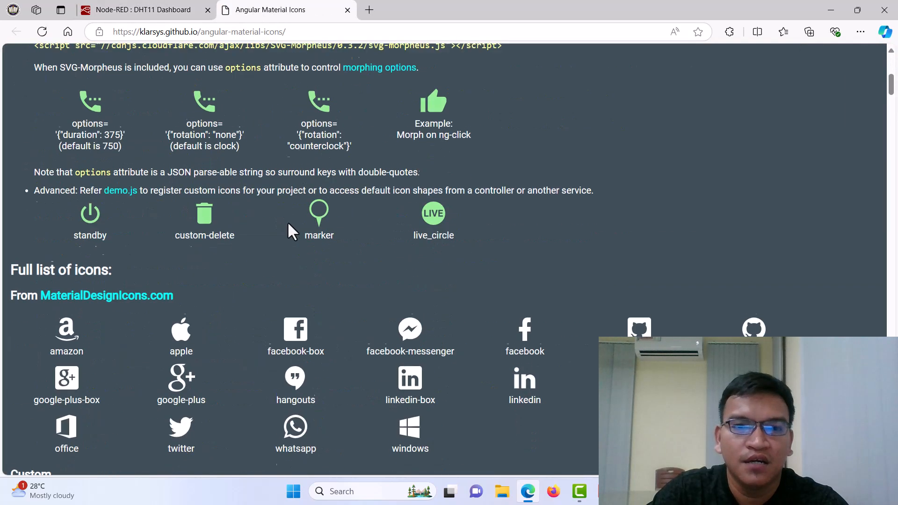
scroll(287, 221, "up", 5)
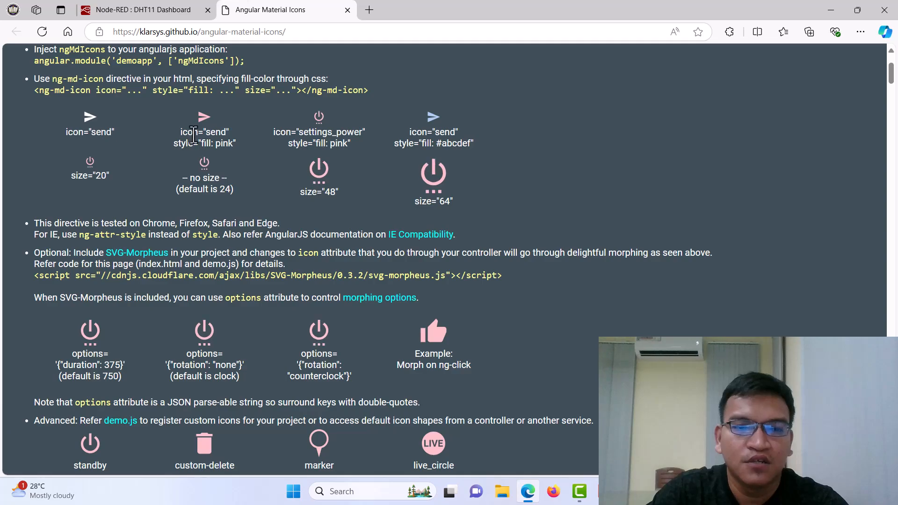
scroll(222, 270, "down", 20)
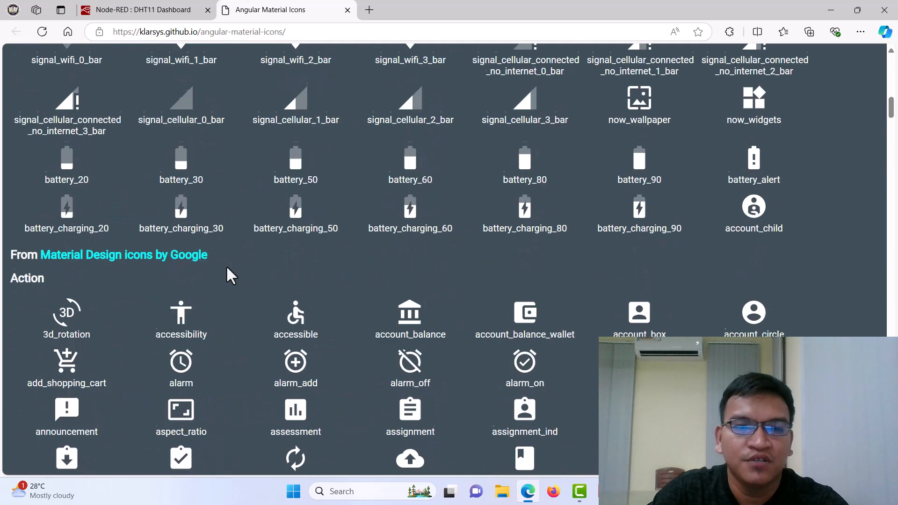
scroll(223, 270, "down", 10)
scroll(223, 269, "up", 7)
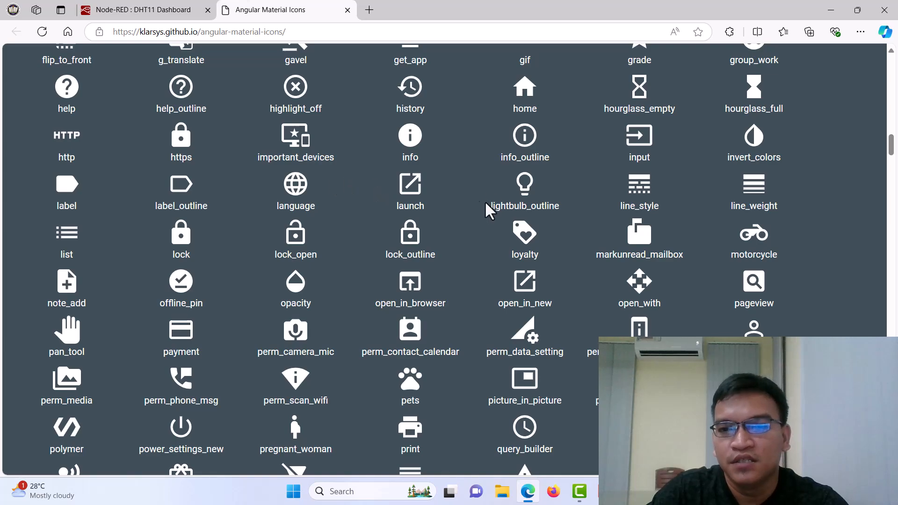
scroll(381, 208, "down", 10)
scroll(381, 208, "up", 10)
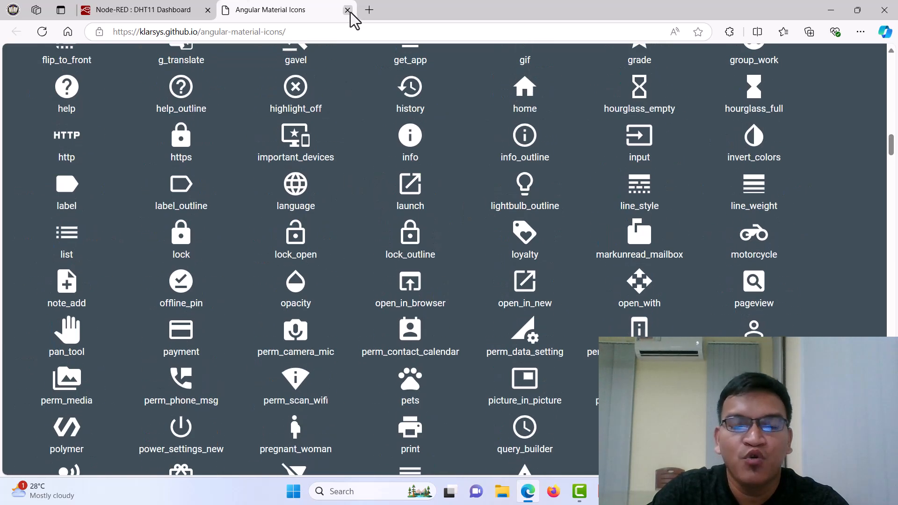
left_click(348, 10)
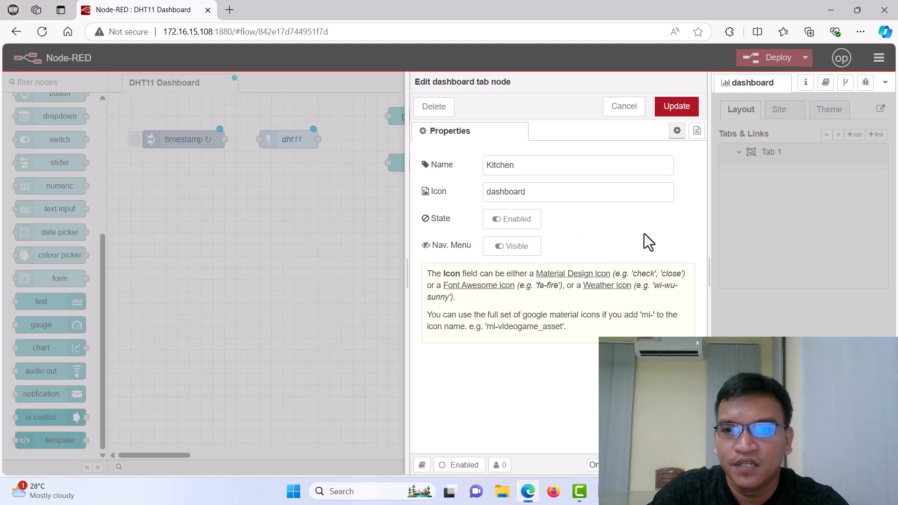
Step: Save the Kitchen tab, add a group named Sensor to it and expand that group
left_click(677, 107)
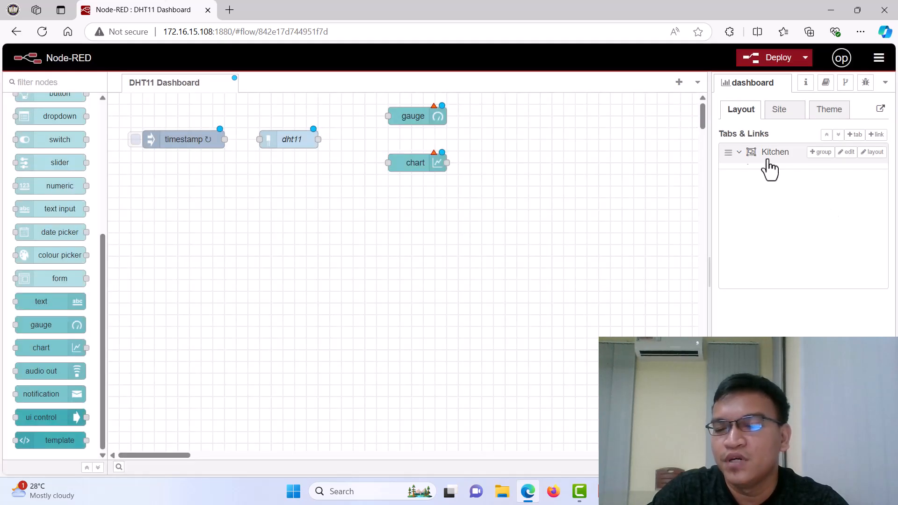
left_click(814, 158)
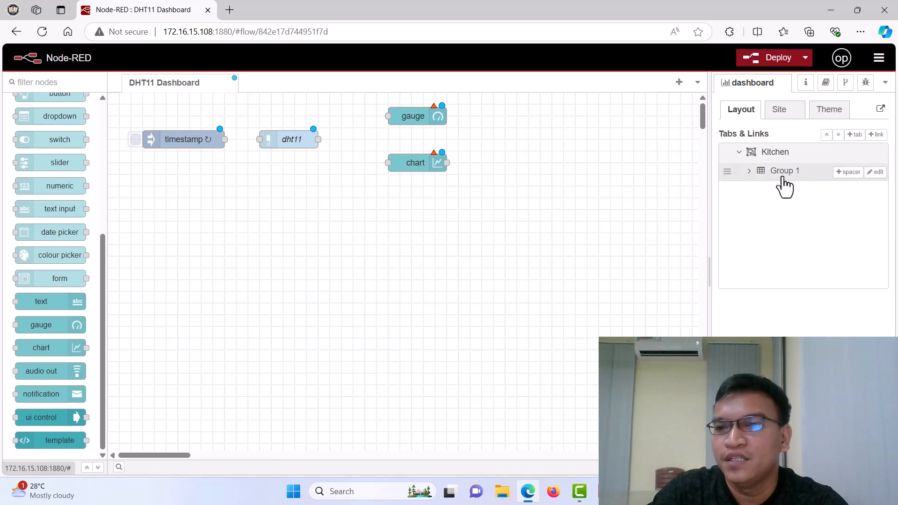
left_click(876, 172)
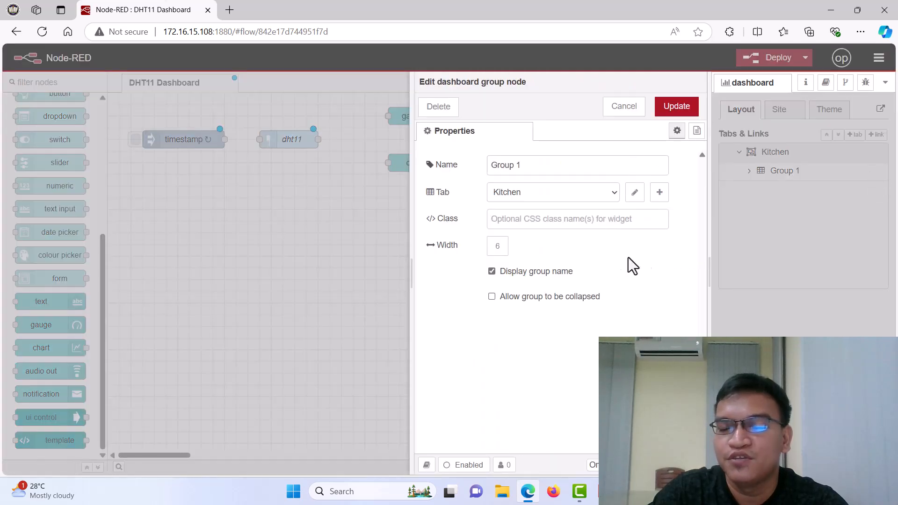
left_click(560, 174)
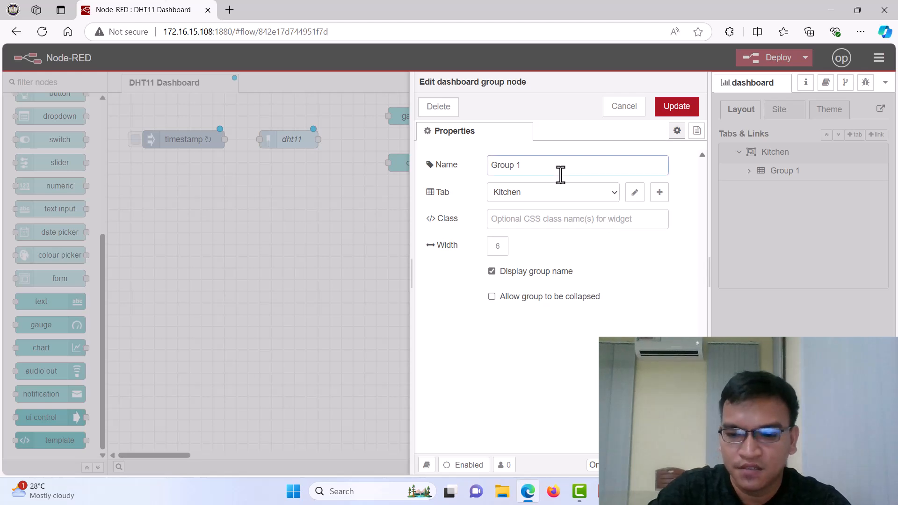
key("BackSpace")
key("BackSpace")
type("Sensor")
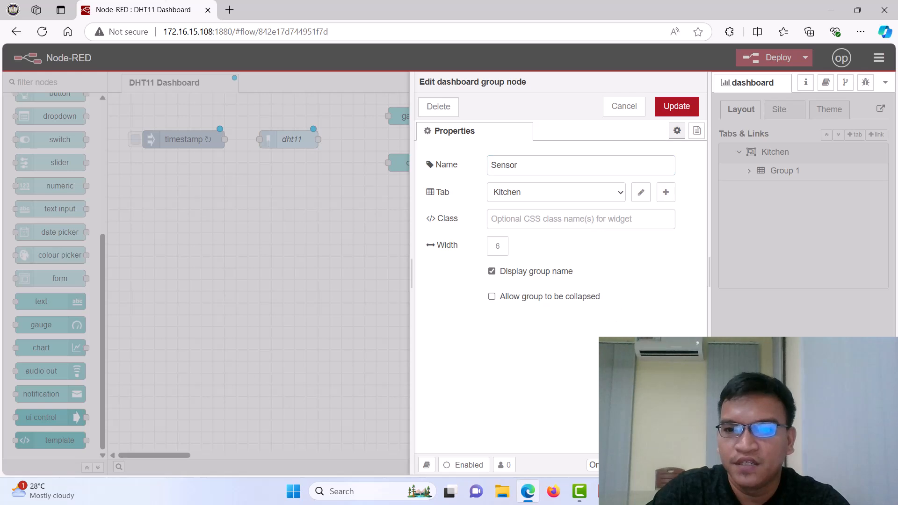
left_click(676, 109)
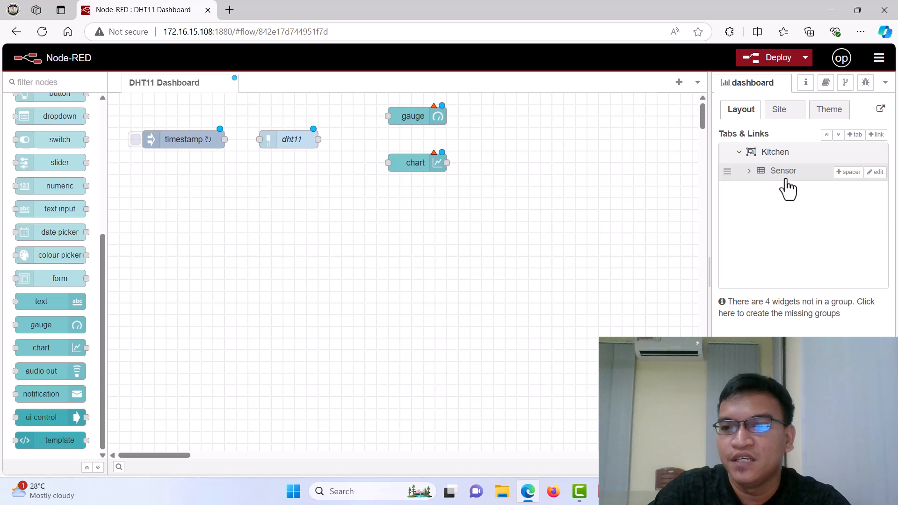
left_click(748, 172)
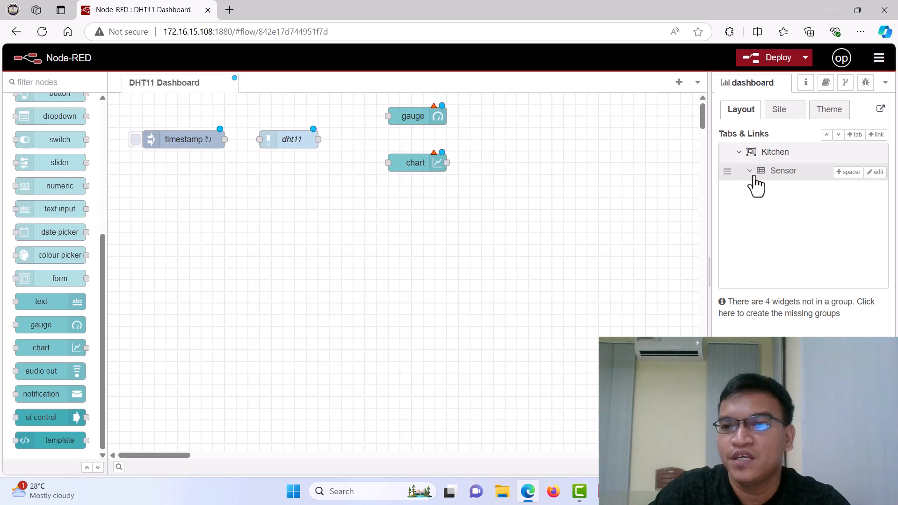
Step: Assign the gauge node to the [Kitchen] Sensor group and choose Gauge as its type
double_click(414, 118)
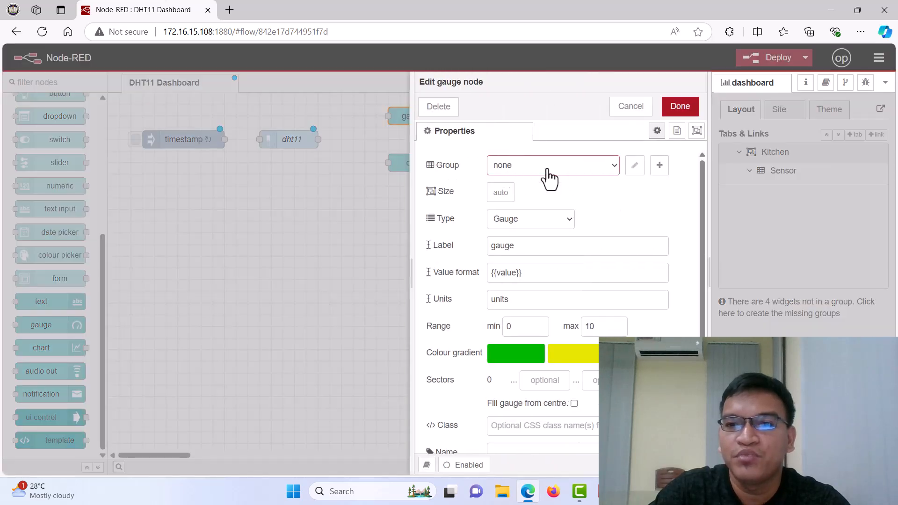
left_click(616, 174)
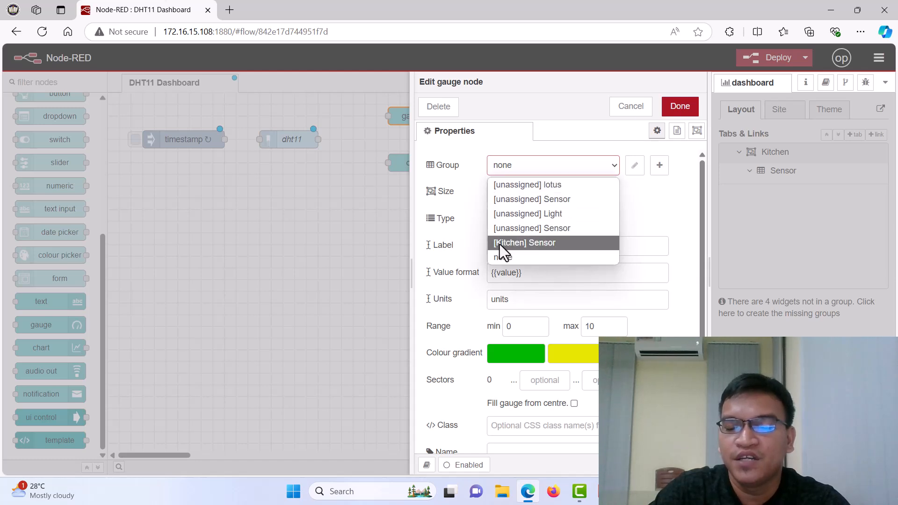
left_click(552, 243)
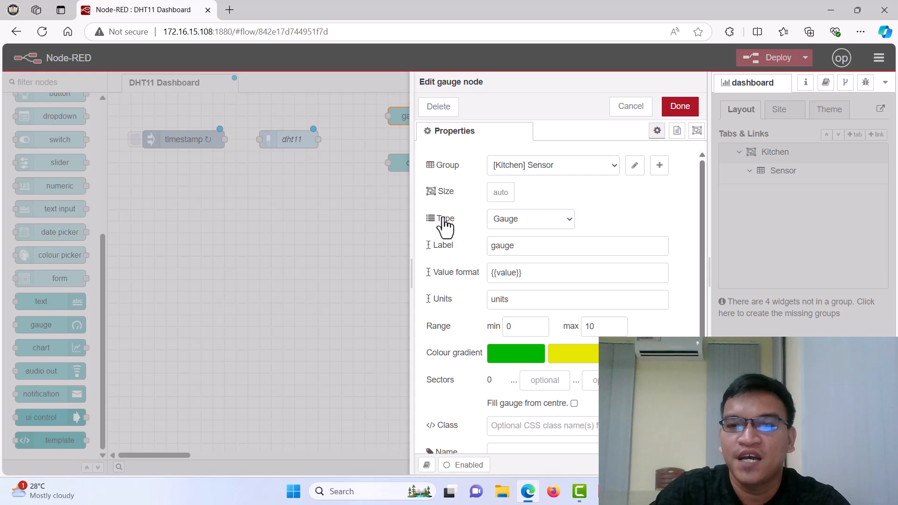
left_click(515, 222)
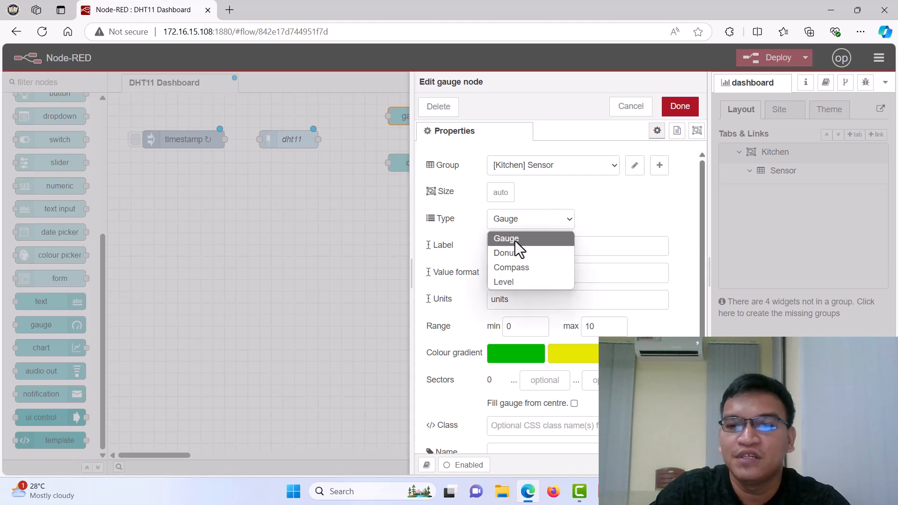
left_click(518, 242)
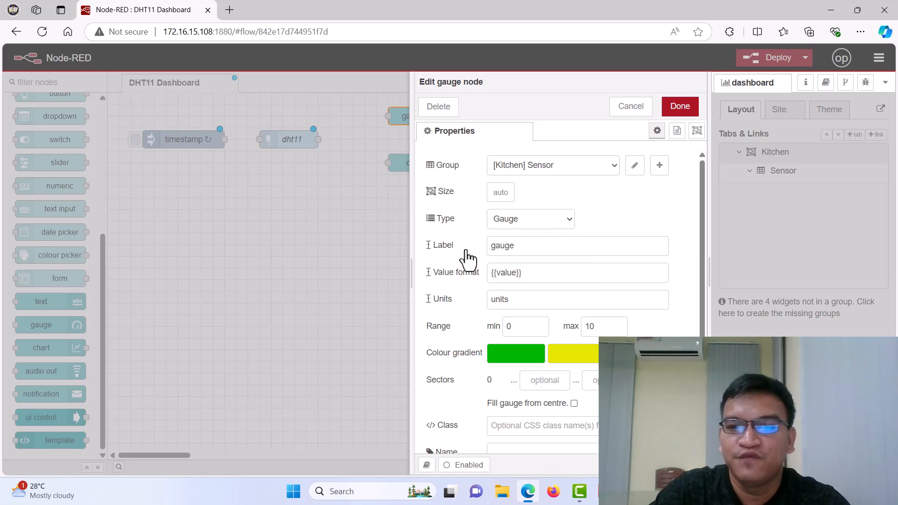
Step: Set the gauge's label to Temperature and its units to Celcius
double_click(523, 248)
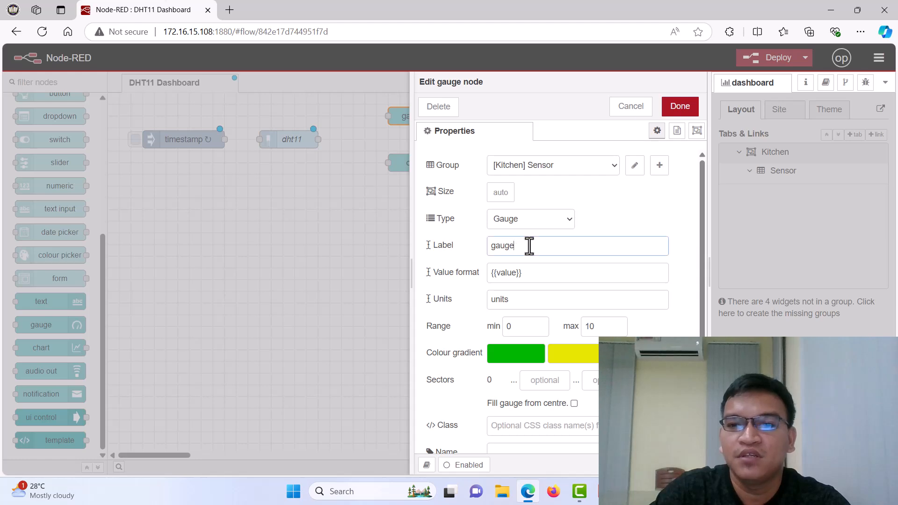
key("BackSpace")
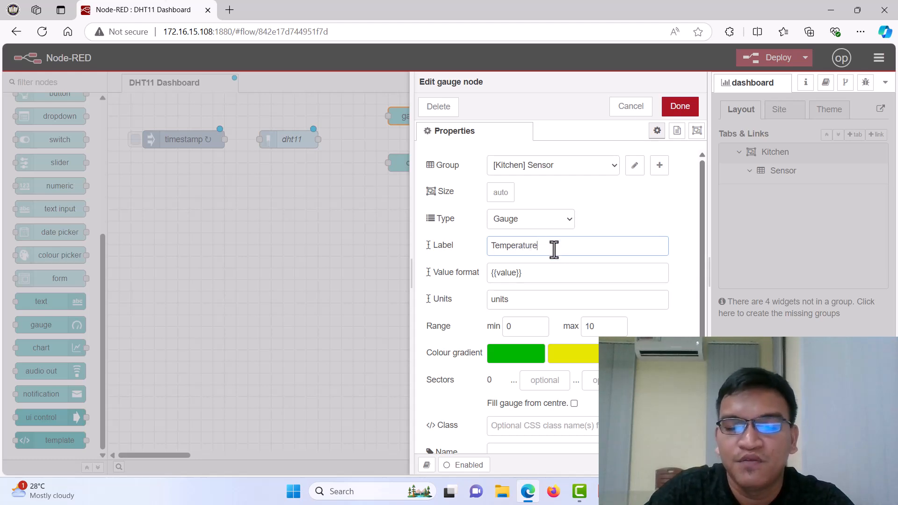
left_click(533, 300)
key("BackSpace")
key("BackSpace")
key("BackSpace")
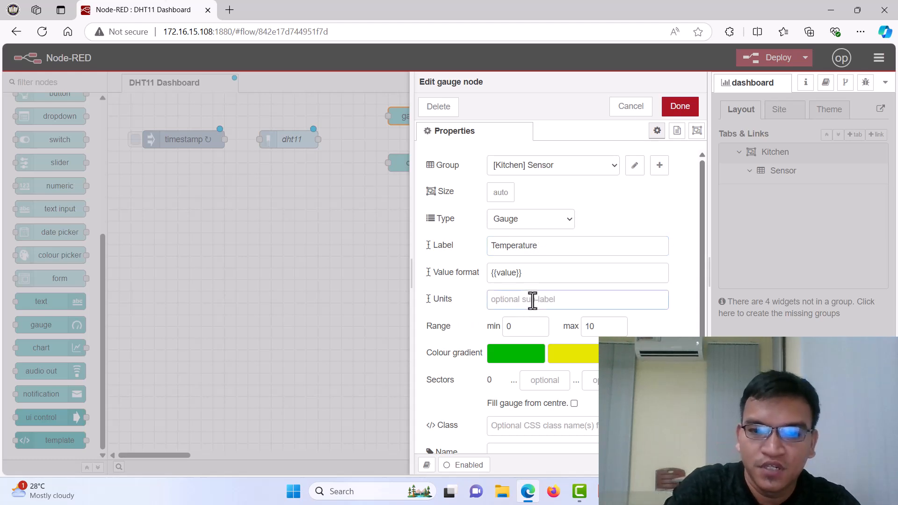
type("Celcius")
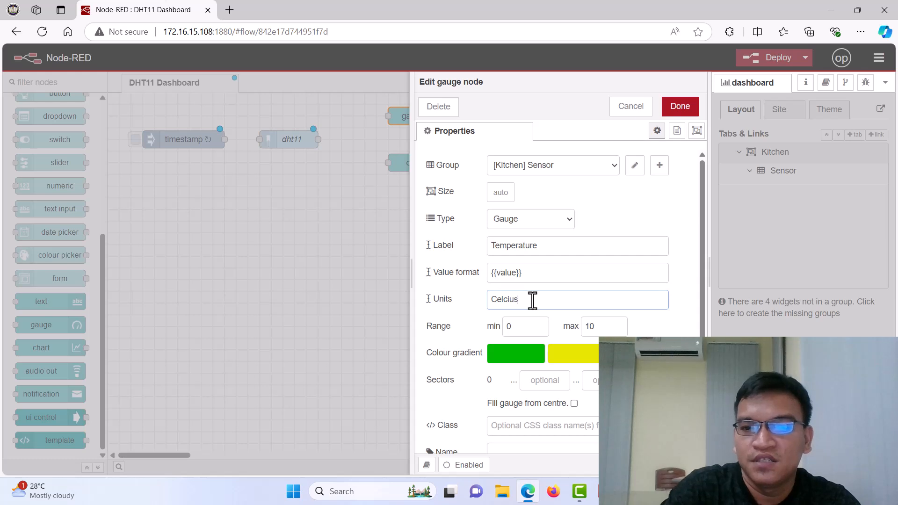
left_click(678, 326)
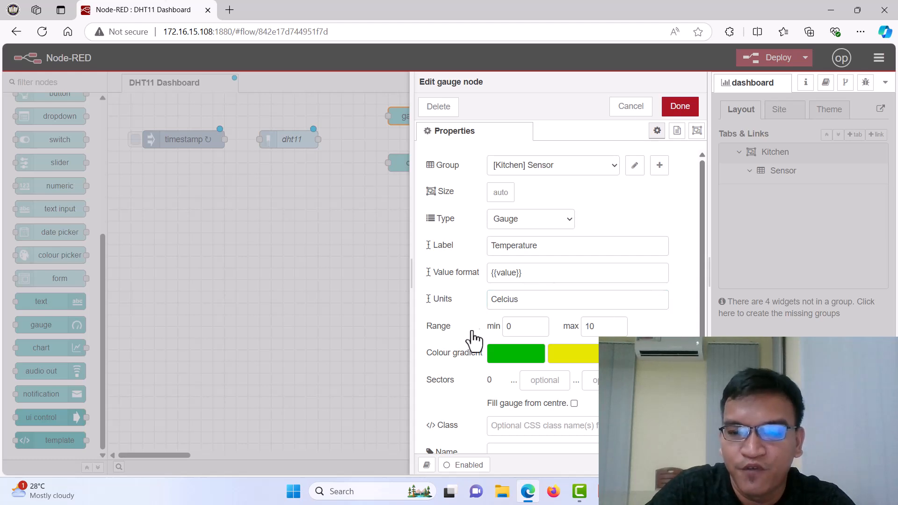
Step: Set the gauge's maximum range to 50 and save the gauge node
left_click_drag(517, 329, 495, 324)
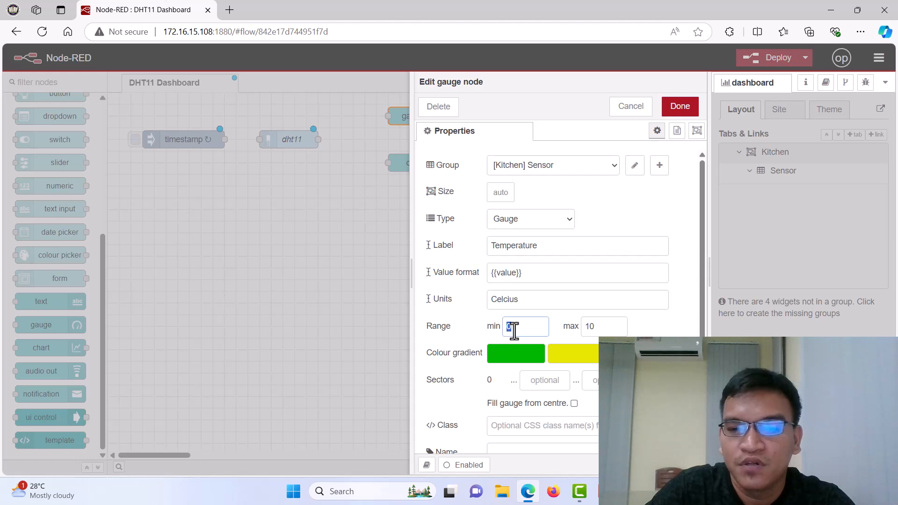
left_click(613, 327)
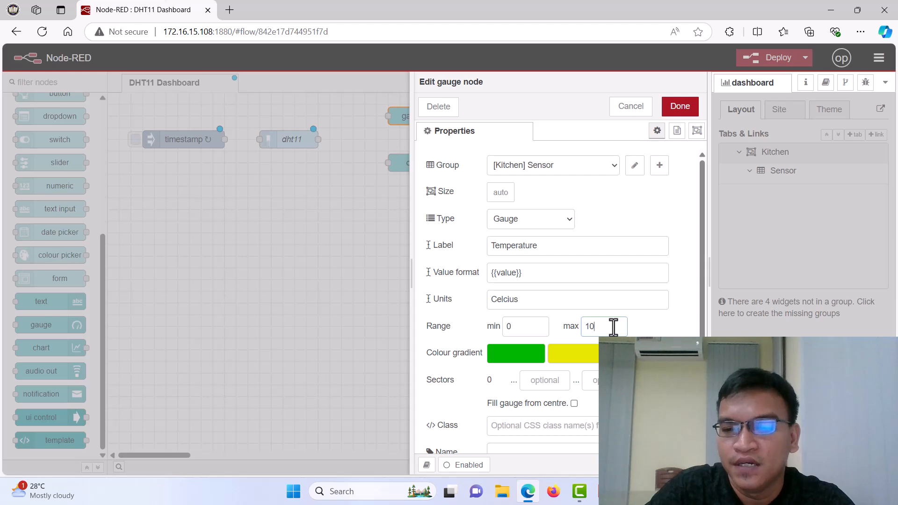
key("BackSpace")
key("BackSpace")
type("50")
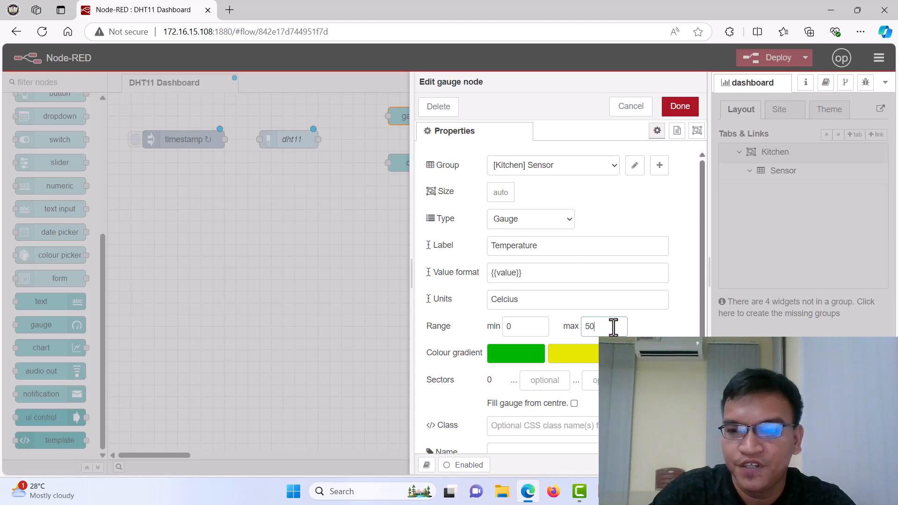
left_click(674, 323)
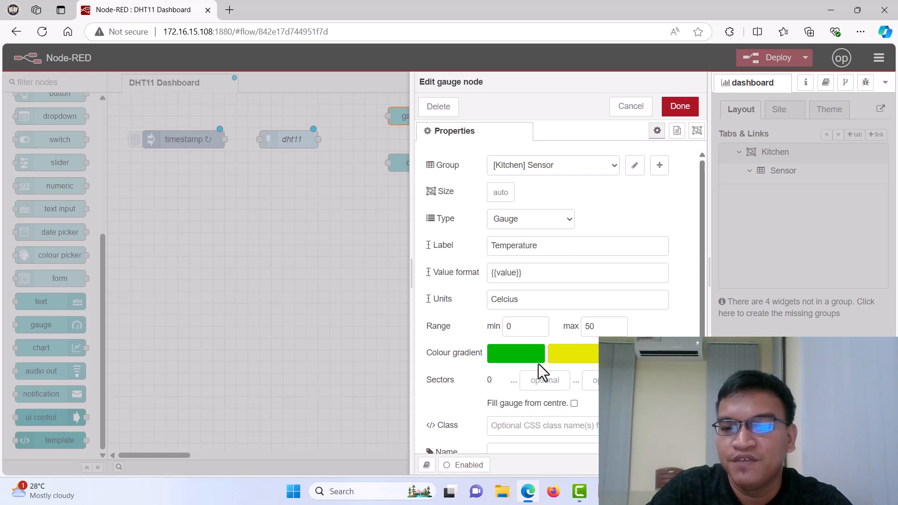
left_click(680, 107)
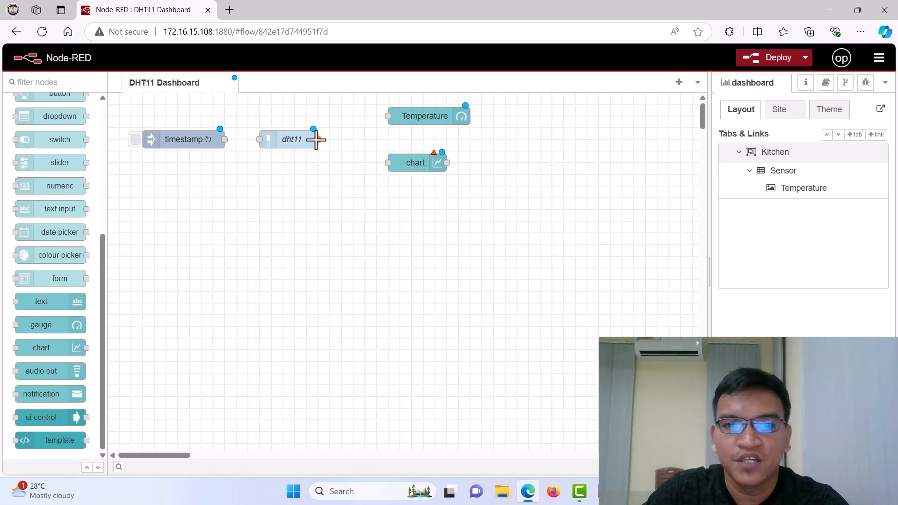
Step: Wire the dht11 node's output to the Temperature gauge and move the chart node a little to the right
left_click_drag(319, 140, 396, 121)
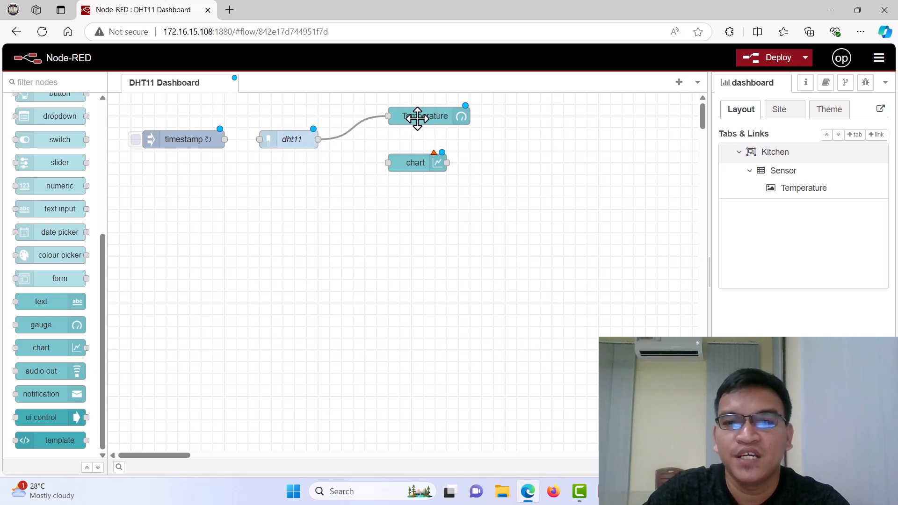
left_click_drag(421, 160, 454, 169)
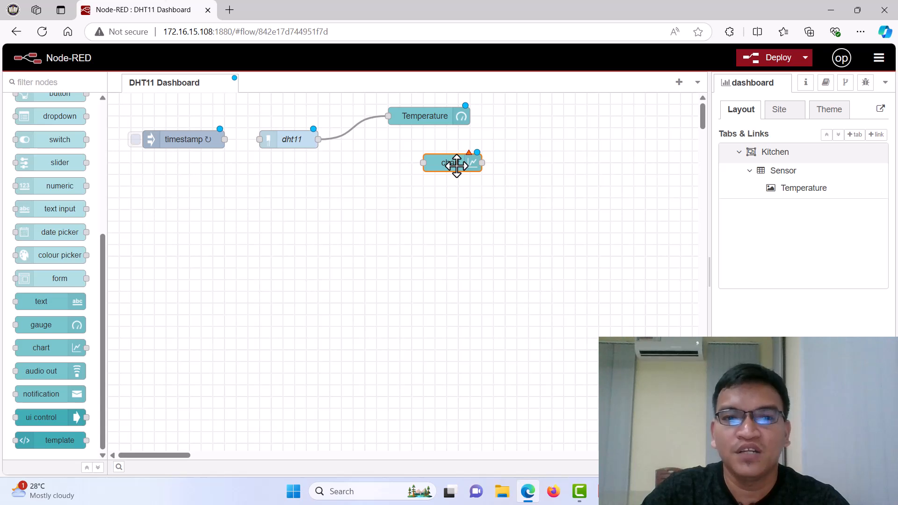
left_click(509, 213)
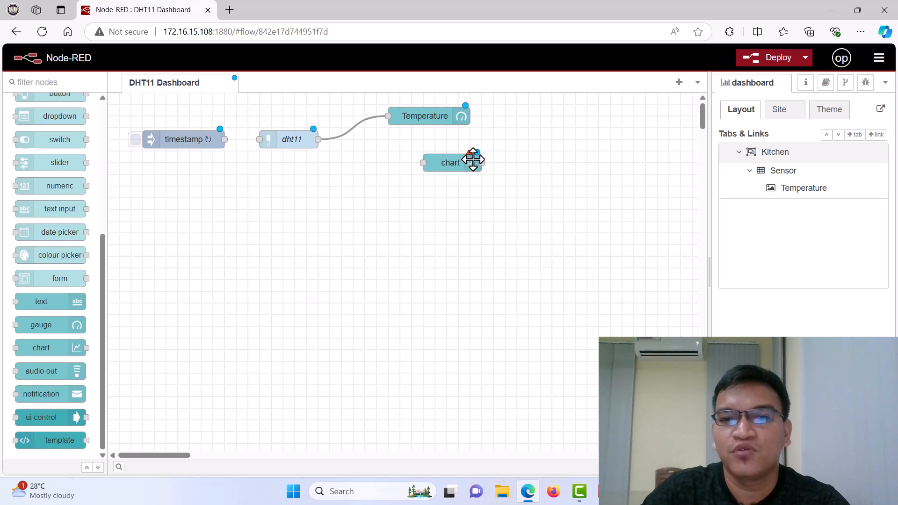
Step: Assign the chart node to the [Kitchen] Sensor group and set its label to Humidity
double_click(458, 165)
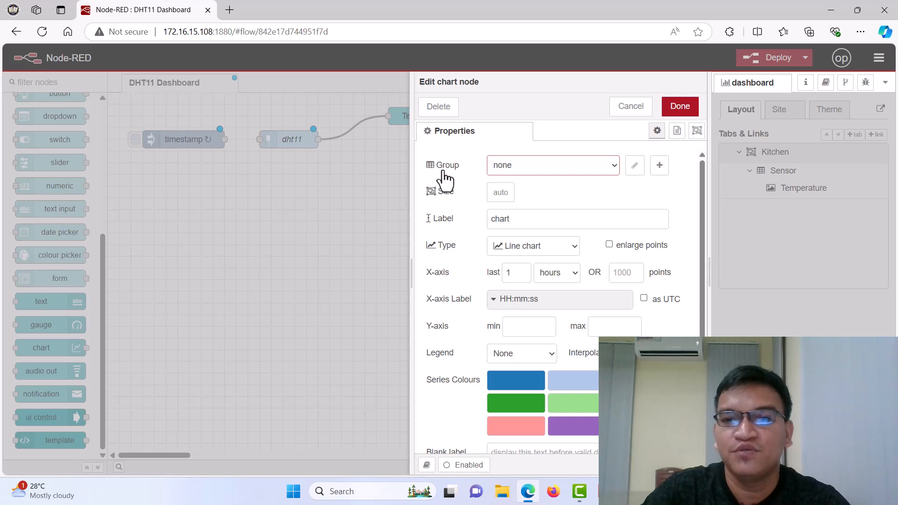
left_click(612, 169)
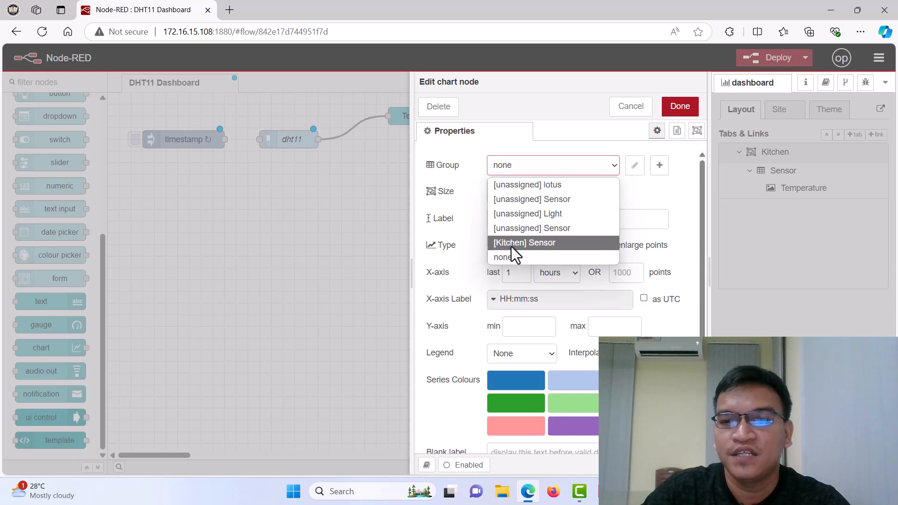
left_click(546, 242)
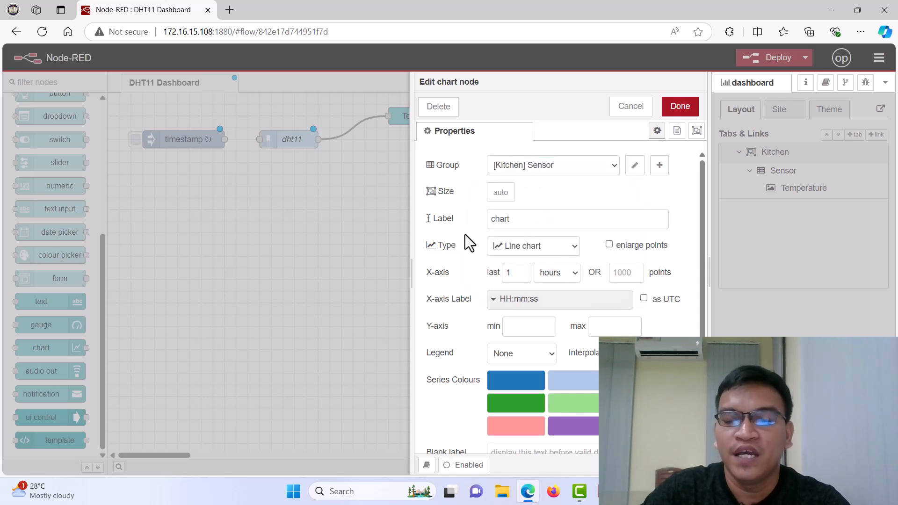
left_click(527, 220)
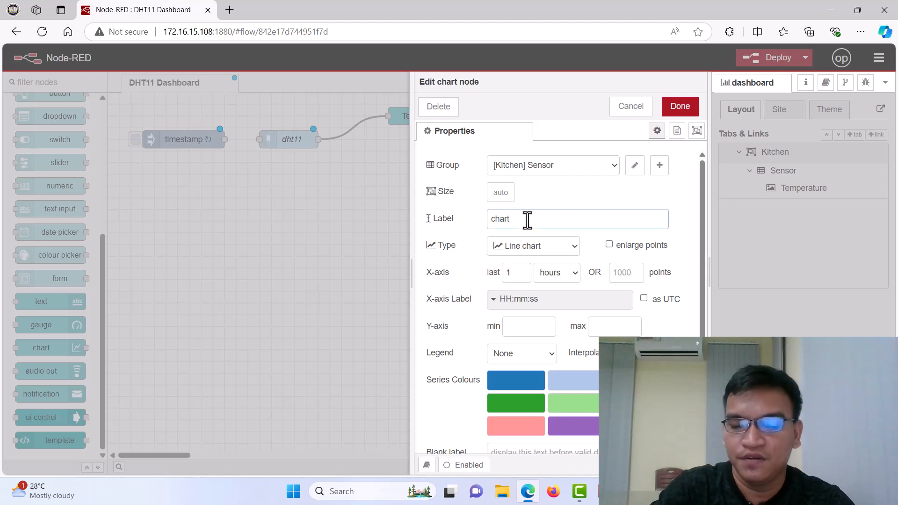
key("BackSpace")
key("BackSpace")
key("BackSpace")
key("BackSpace")
key("BackSpace")
type("Hu")
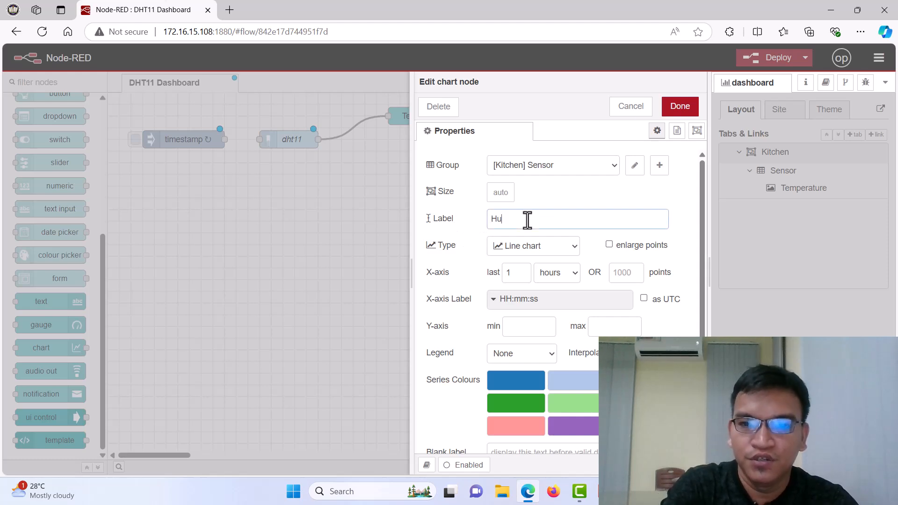
type("midity")
left_click(687, 200)
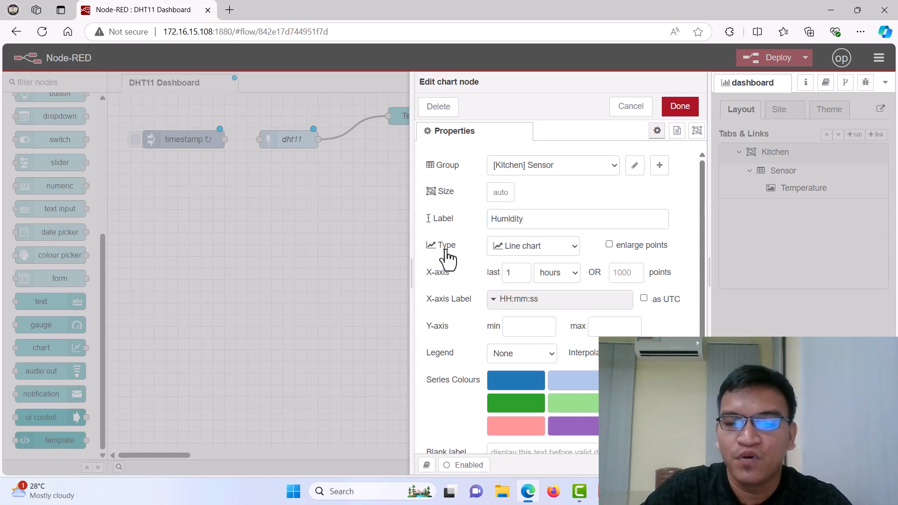
Step: Change the Humidity chart's type to Bar chart
left_click(575, 247)
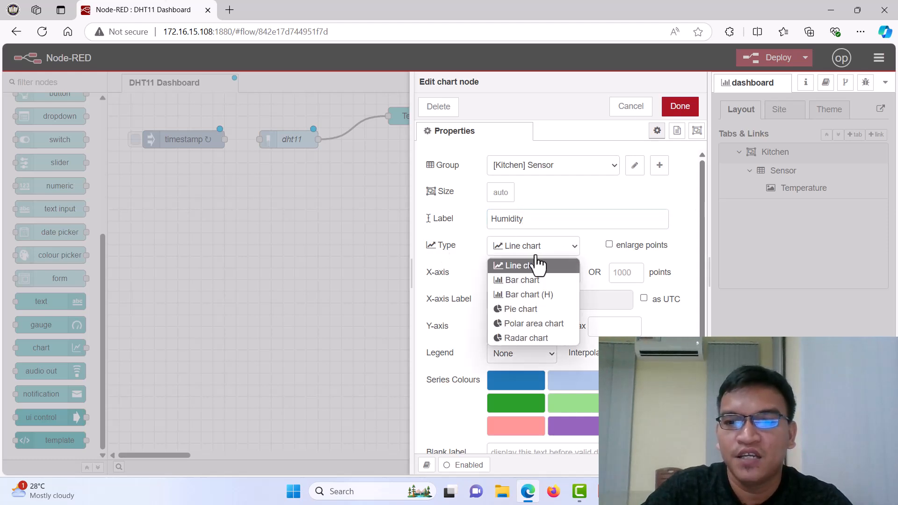
left_click(522, 281)
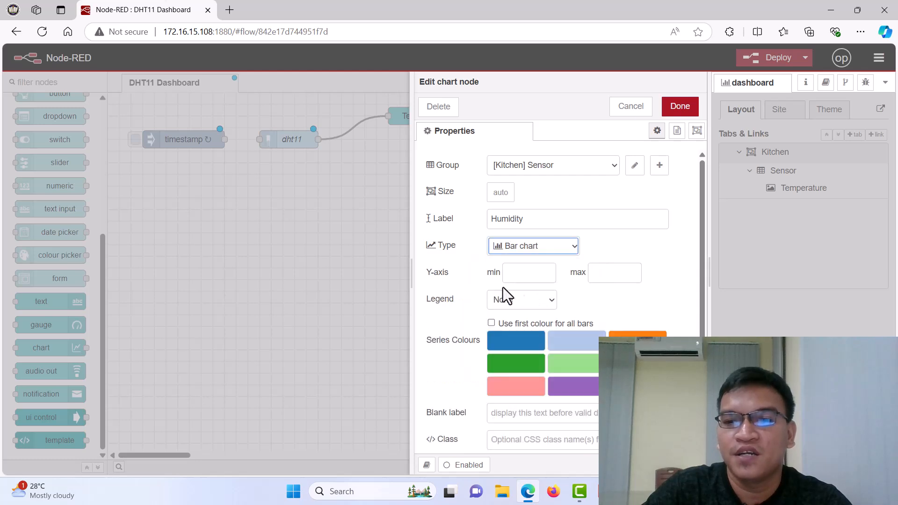
left_click(648, 248)
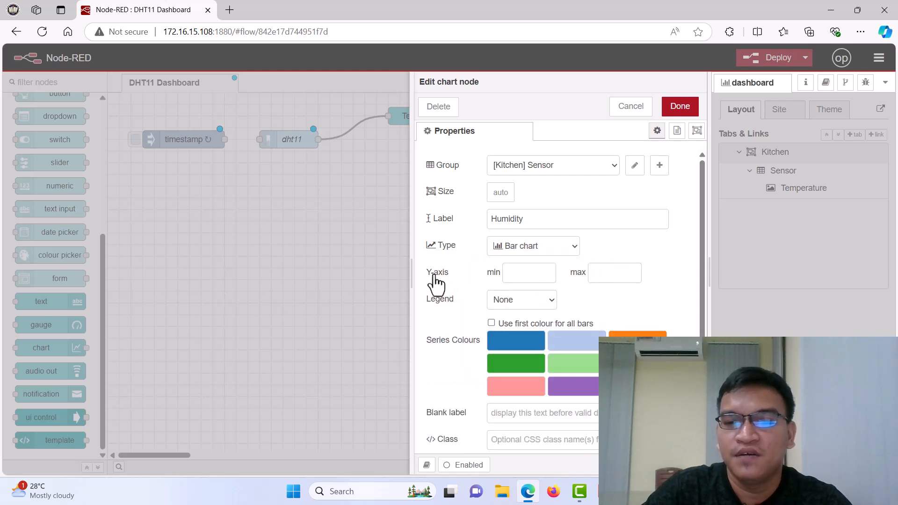
Step: Set the Humidity chart's Y-axis range from 0 to 100 and save the chart node
left_click(522, 276)
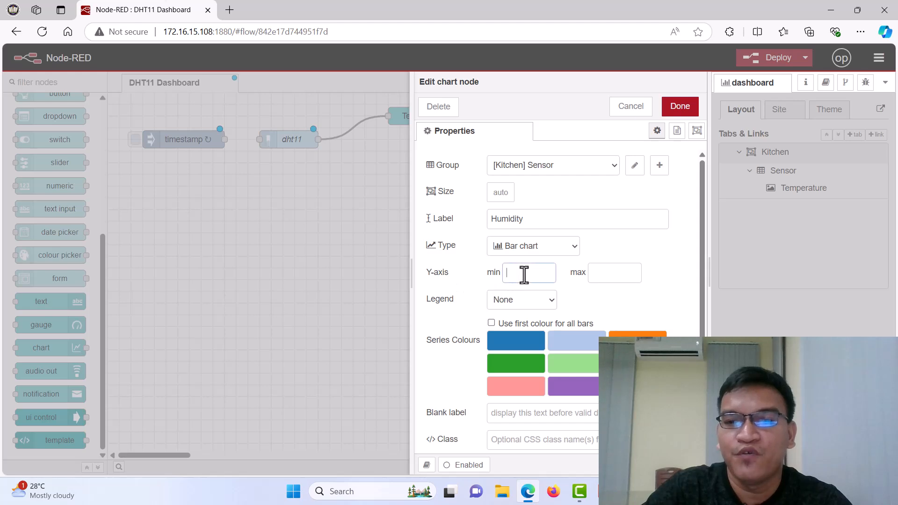
type("0")
left_click(675, 277)
left_click(607, 278)
type("100")
left_click(664, 281)
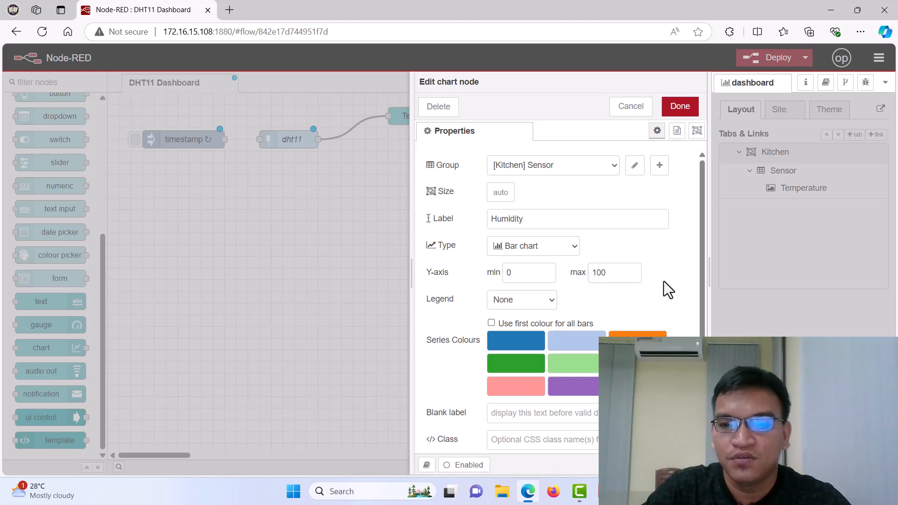
scroll(587, 333, "down", 1)
scroll(575, 327, "up", 1)
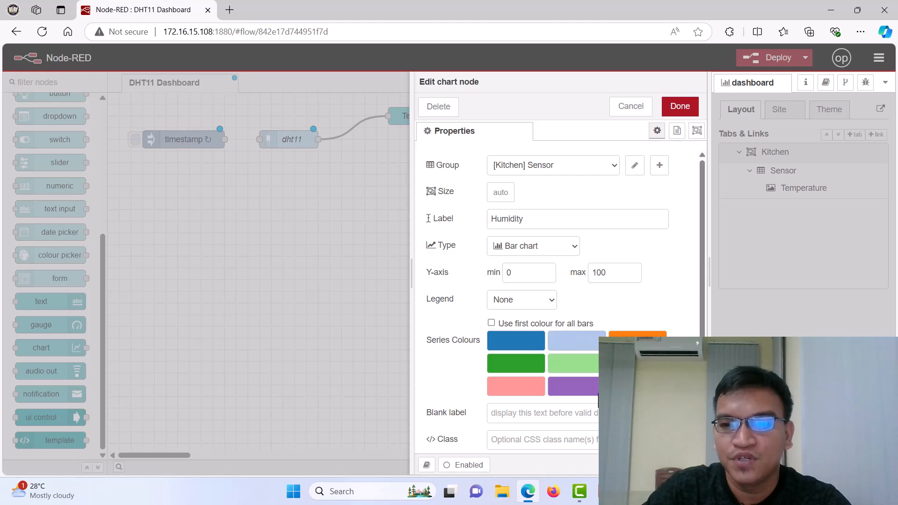
left_click(679, 106)
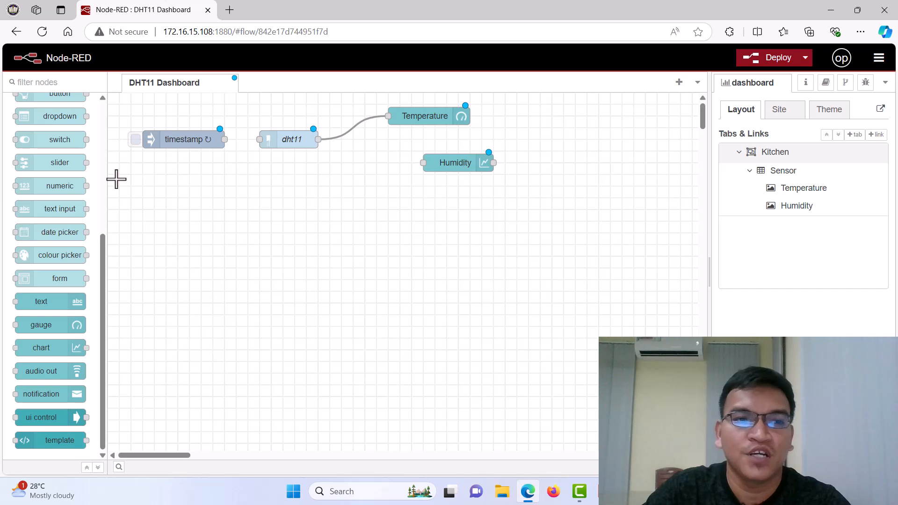
Step: Add a function node to the flow between the dht11 node and the Humidity chart
scroll(74, 184, "up", 5)
left_click(13, 134)
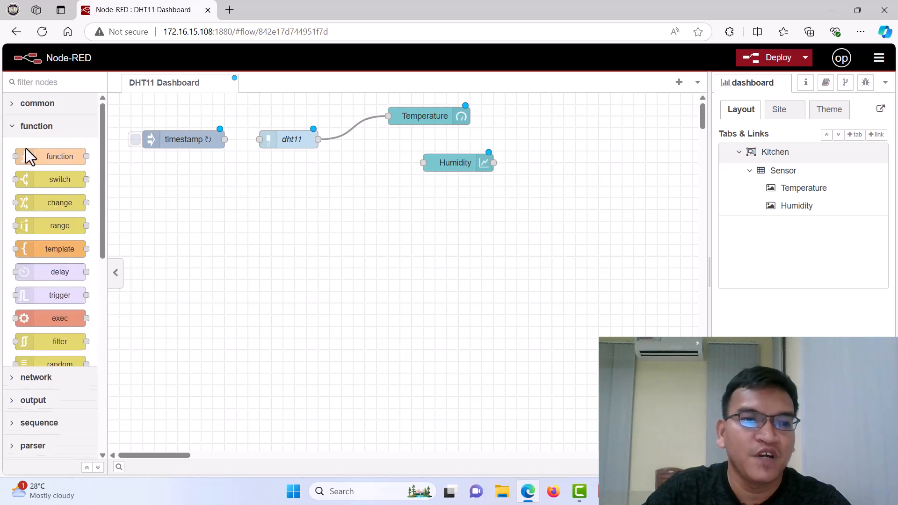
left_click_drag(41, 159, 362, 172)
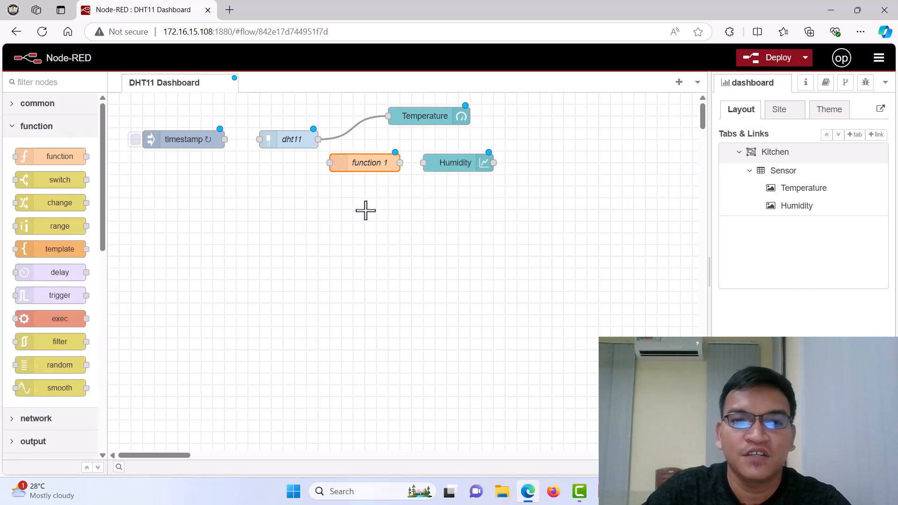
Step: Name the new function node "show humidity"
double_click(365, 164)
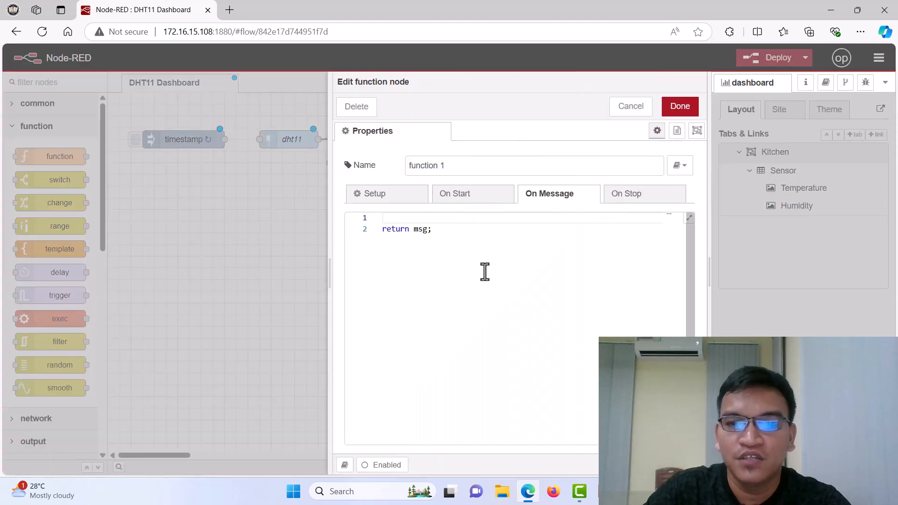
left_click(462, 165)
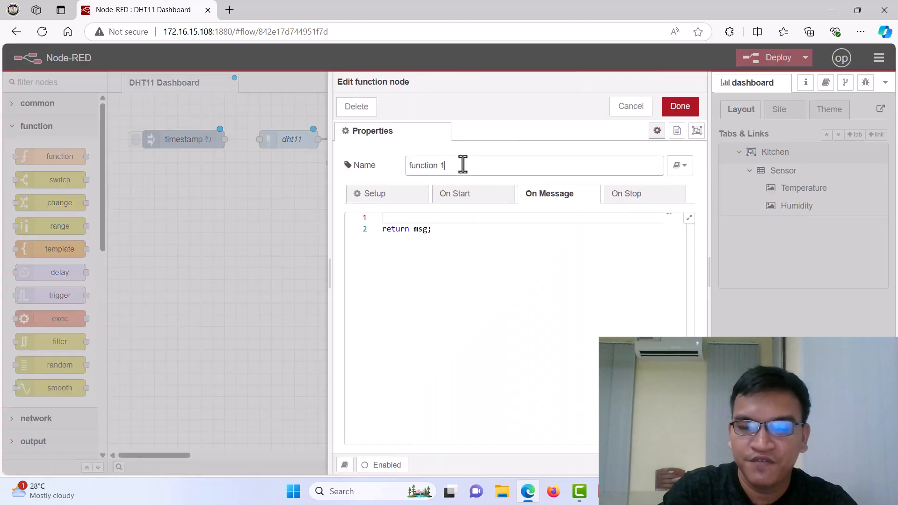
key("BackSpace")
key("BackSpace")
key("BackSpace")
key("BackSpace")
key("BackSpace")
key("BackSpace")
key("BackSpace")
key("BackSpace")
type("show ")
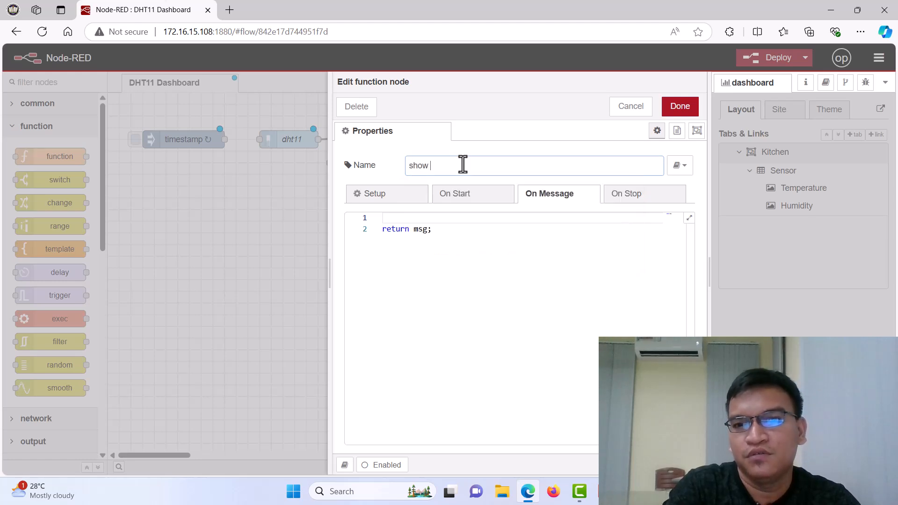
type("humidity")
Step: Enter smg.payload=msg.humidity; as the first line of the function's On Message code and save the node
left_click(386, 219)
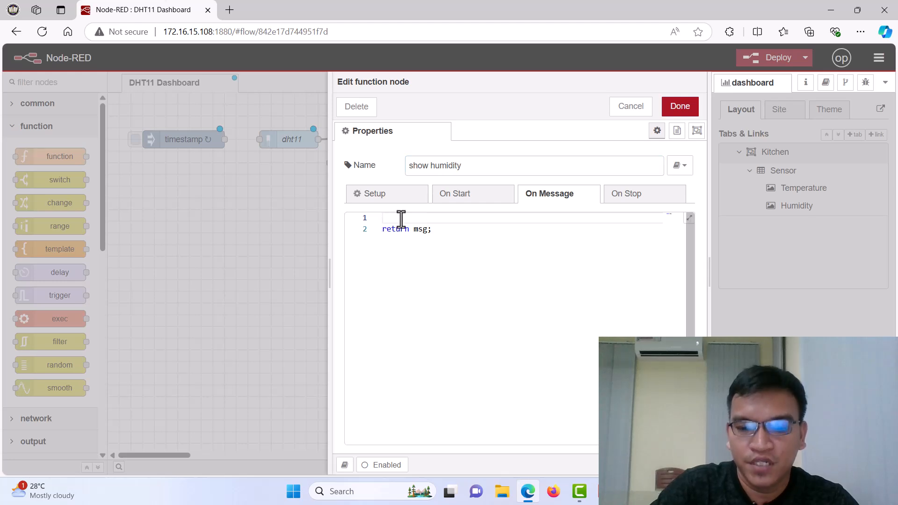
type("smg.")
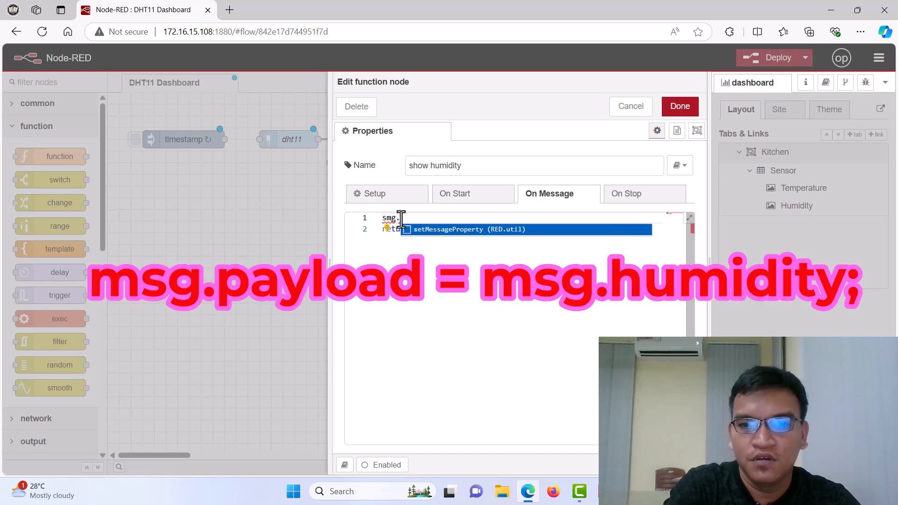
type("paylo")
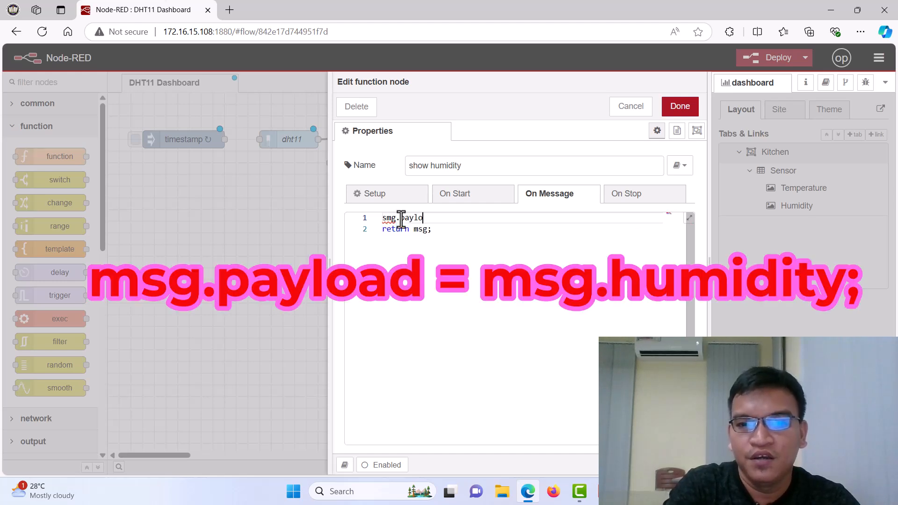
type("ad=")
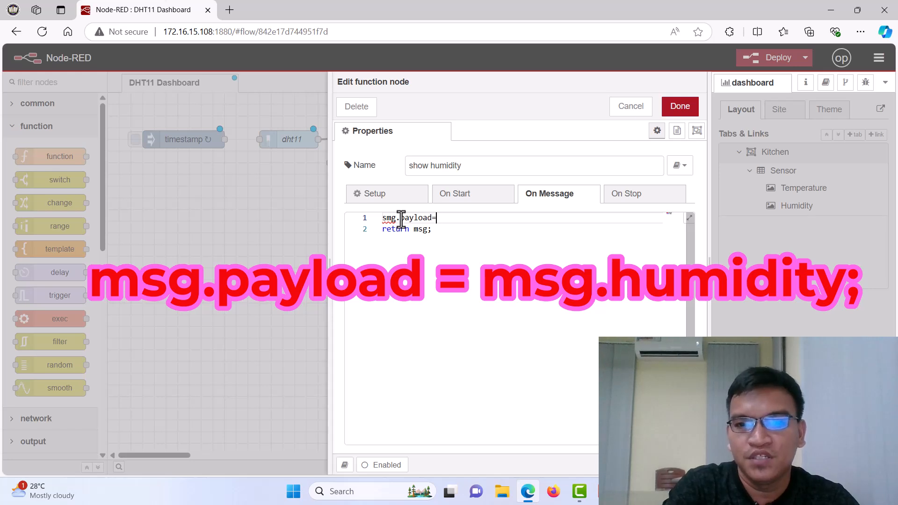
type("msg.")
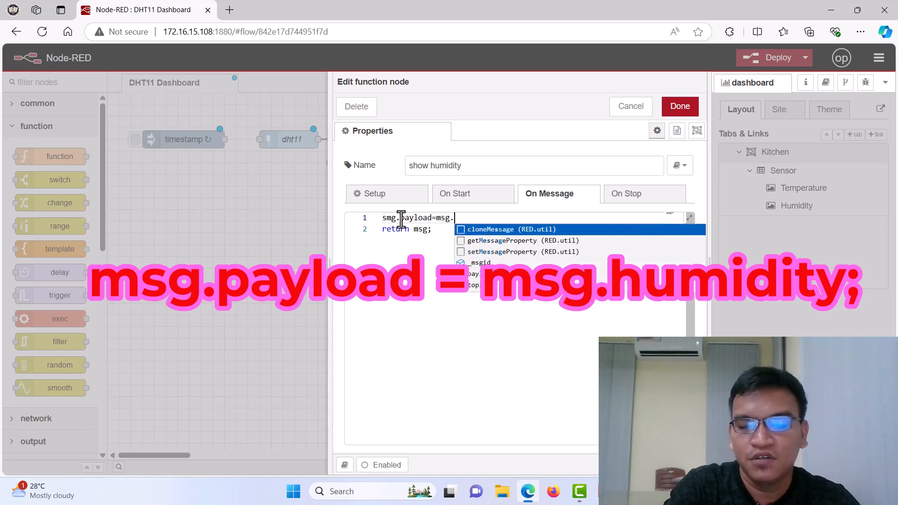
type("humidity;")
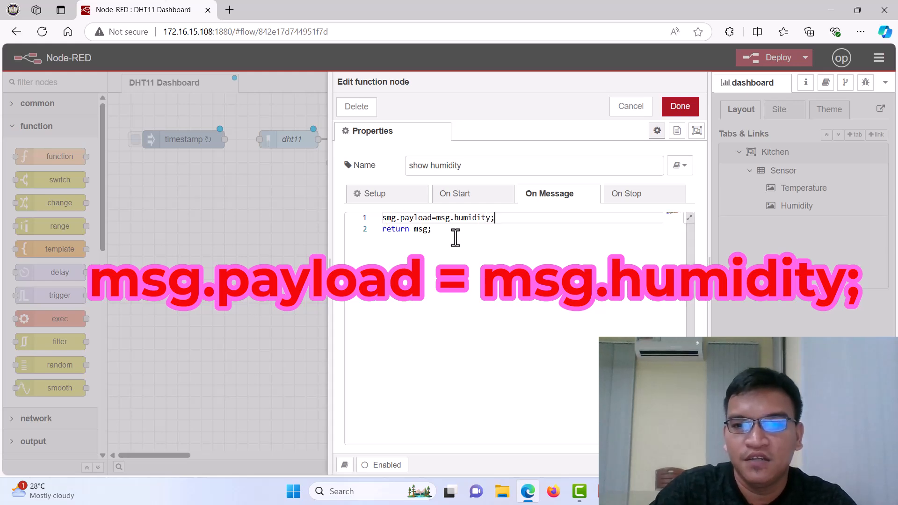
left_click(680, 106)
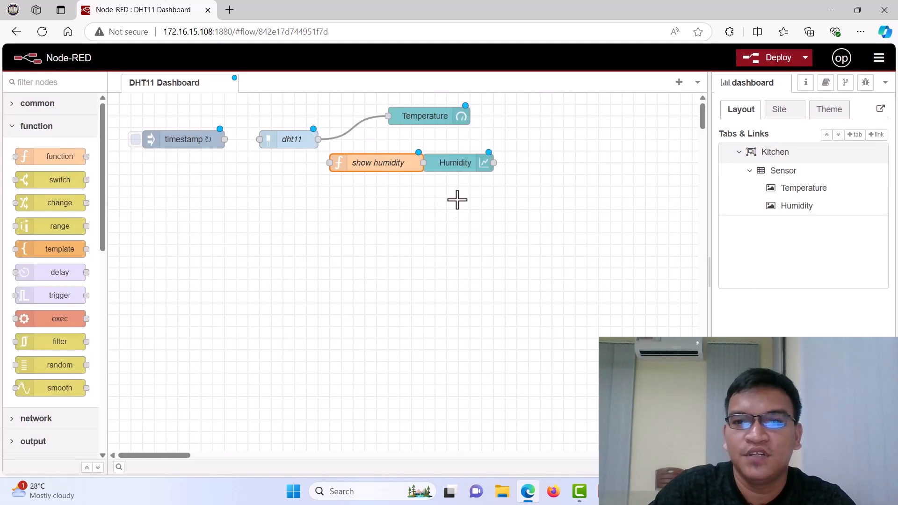
Step: Space out the Humidity chart, wire timestamp to dht11 and dht11 through show humidity to the chart, and deploy the flow
left_click_drag(443, 167, 502, 162)
left_click_drag(319, 139, 329, 162)
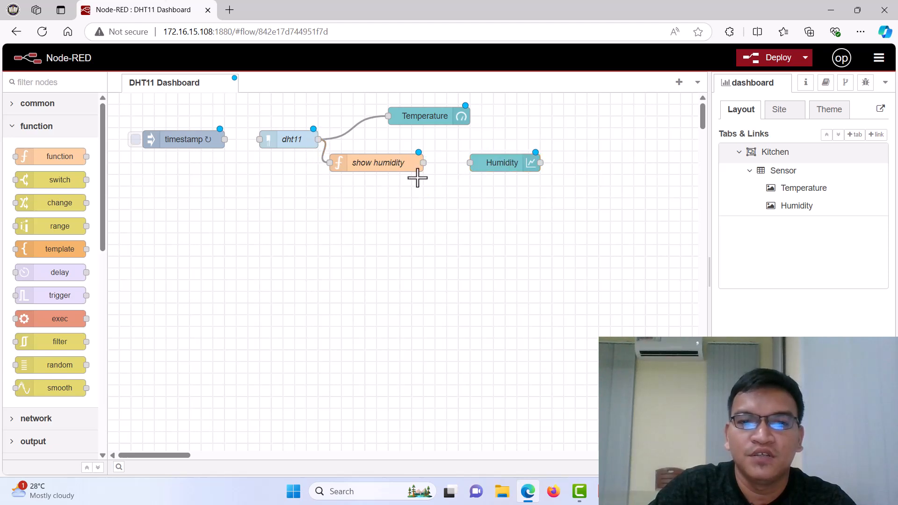
left_click_drag(423, 163, 470, 162)
left_click_drag(225, 140, 260, 139)
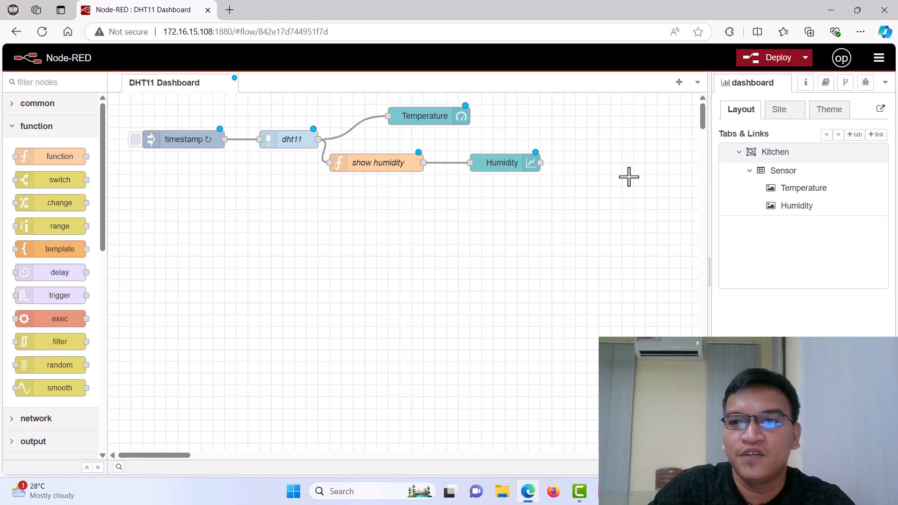
left_click(772, 57)
left_click(568, 192)
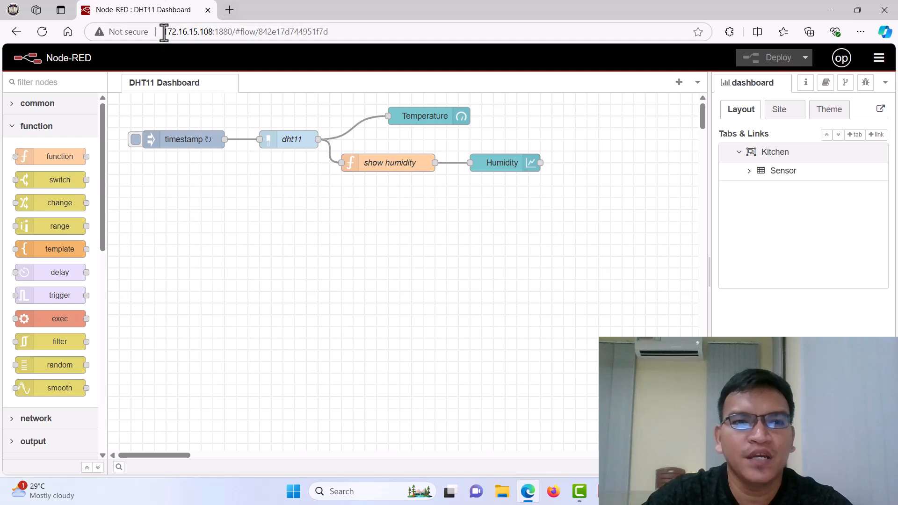
Step: Open a new browser tab and copy the base address 172.16.15.108:1880/ from the Node-RED editor's URL
left_click(229, 10)
left_click(168, 12)
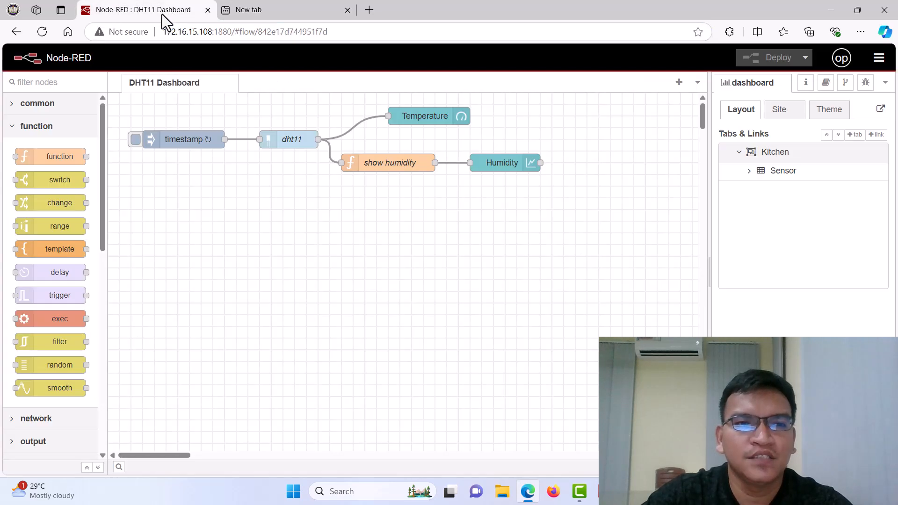
left_click_drag(164, 32, 235, 33)
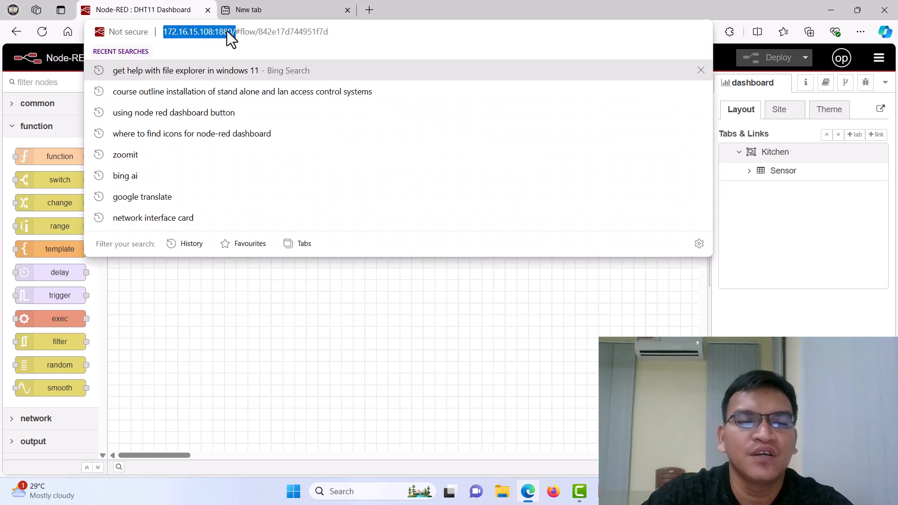
right_click(226, 33)
left_click(272, 164)
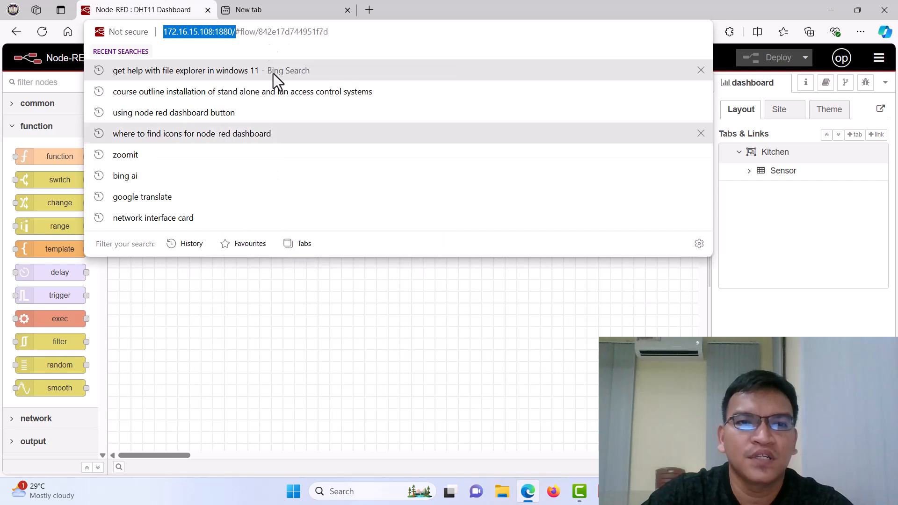
left_click(270, 5)
left_click(160, 33)
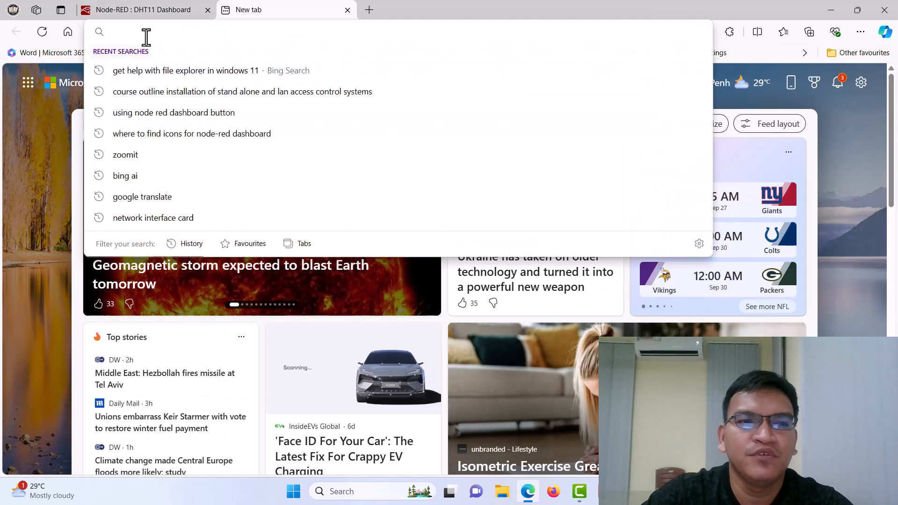
right_click(142, 32)
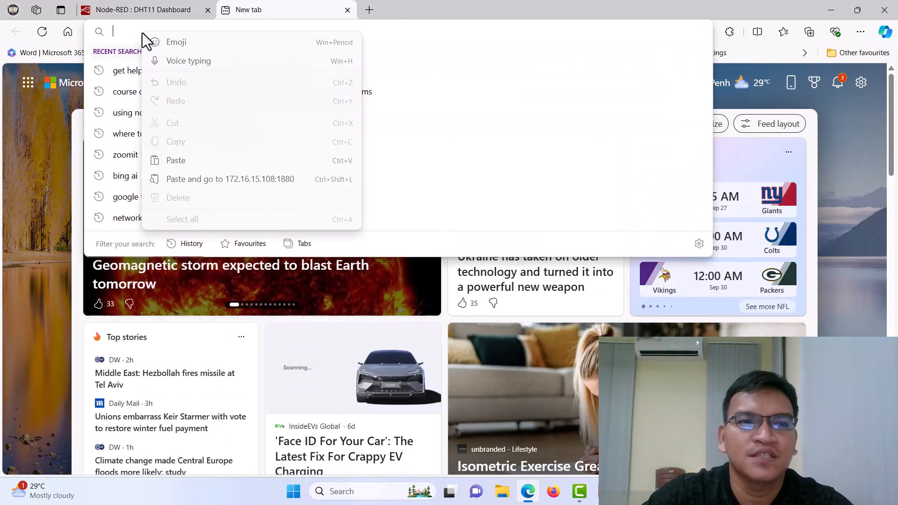
left_click(199, 164)
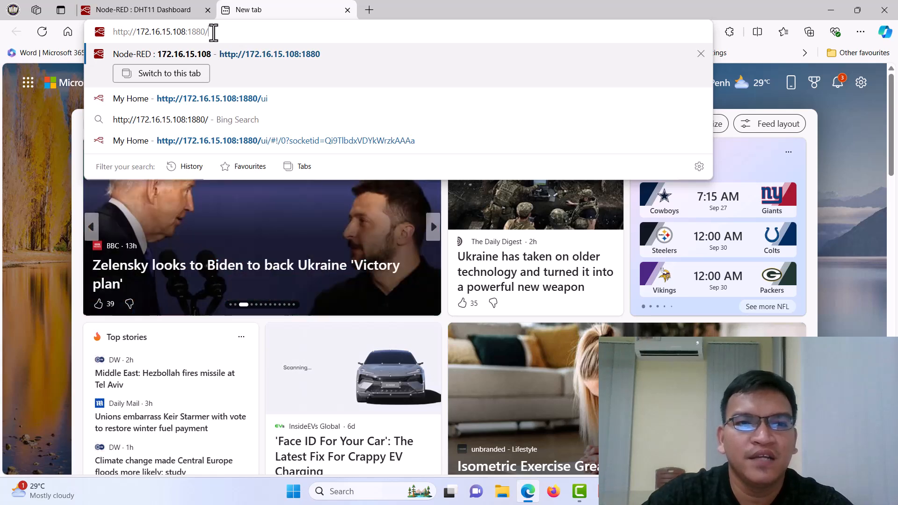
type("ui")
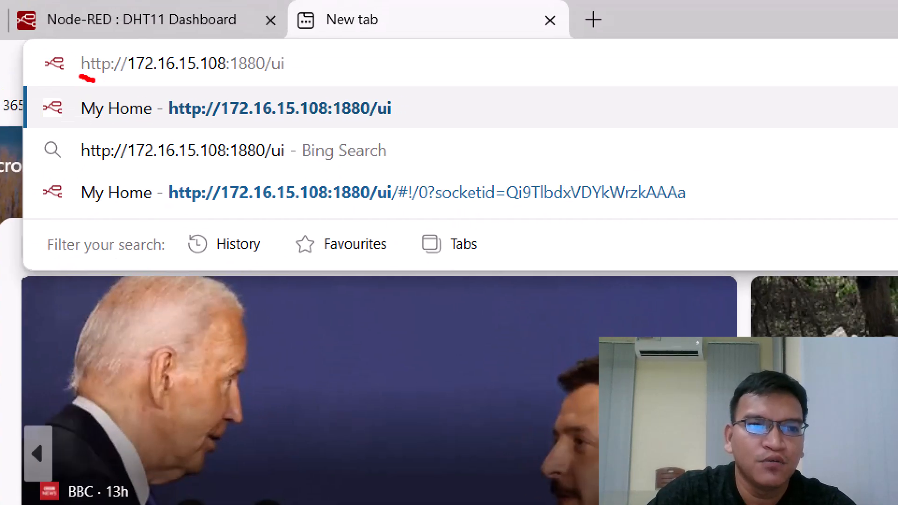
left_click_drag(95, 81, 299, 79)
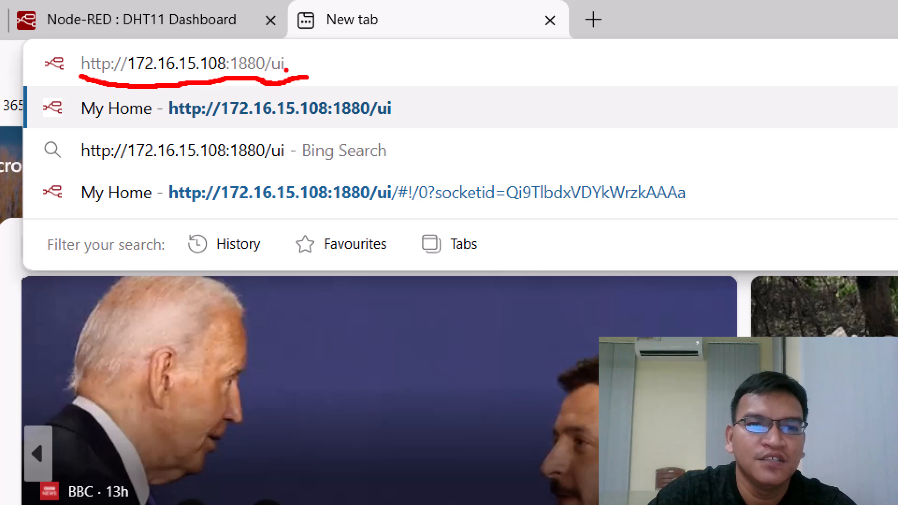
key("Escape")
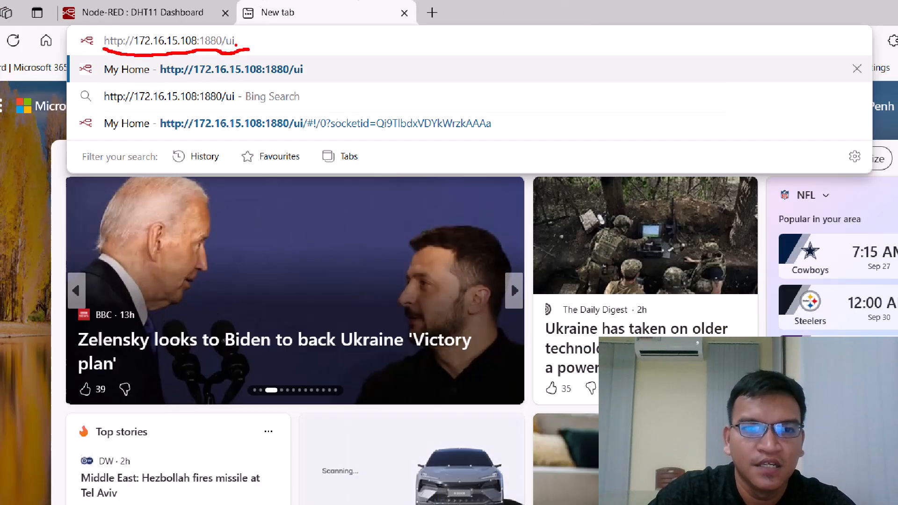
key("Return")
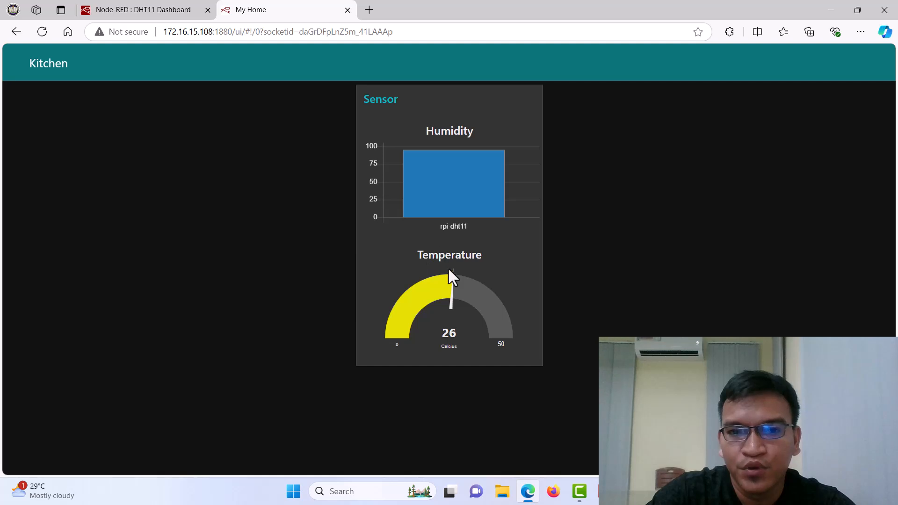
mouse_move(464, 158)
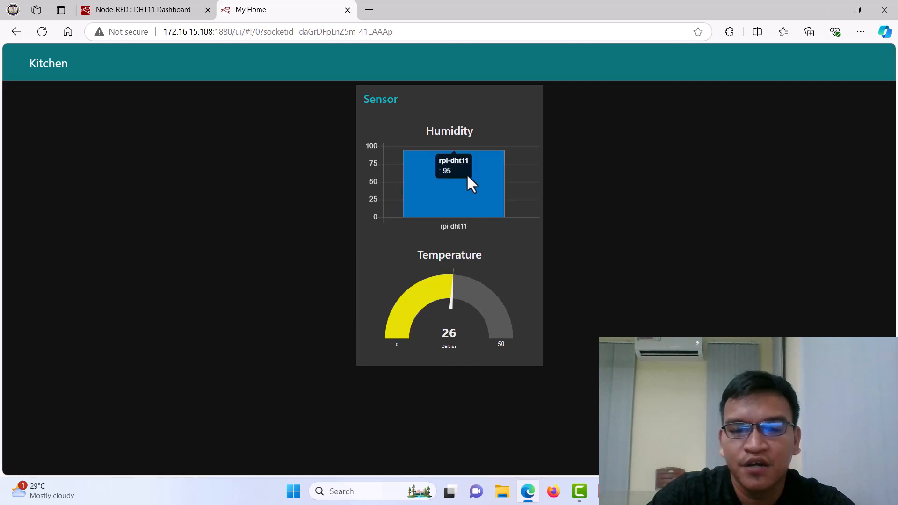